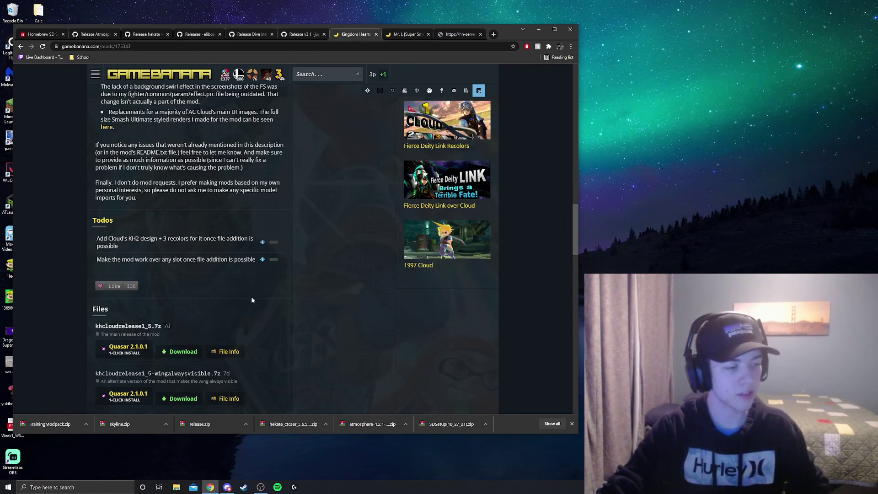
- Download khcloudrelease1_5.7z from the Kingdom Hearts Cloud mod page and mr_l_v101.7z from the Mr. L mod page on GameBanana
left_click(198, 354)
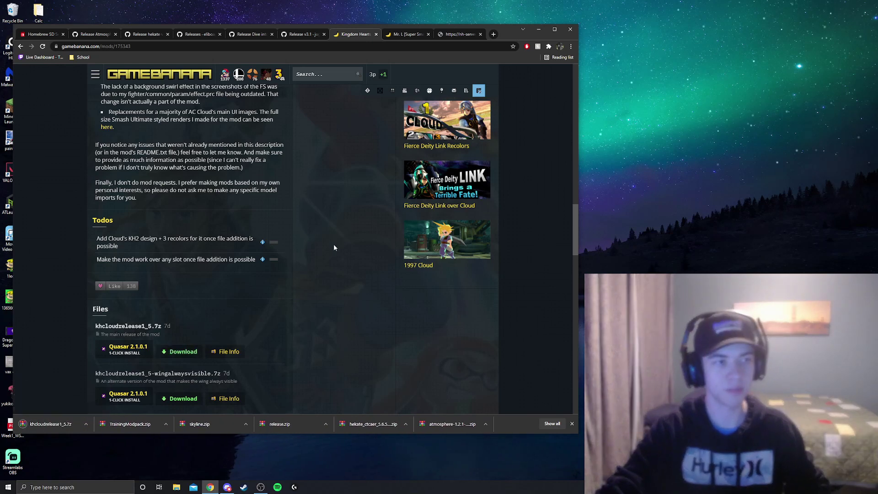
left_click(413, 36)
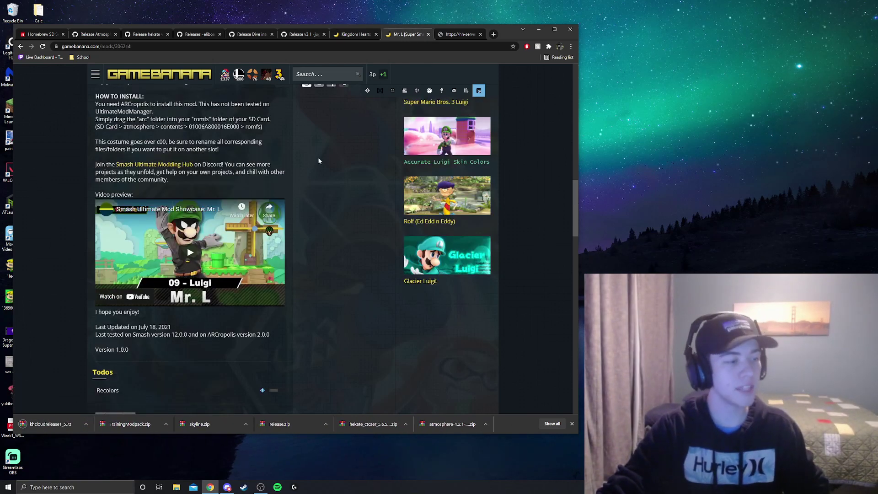
scroll(325, 155, "down", 5)
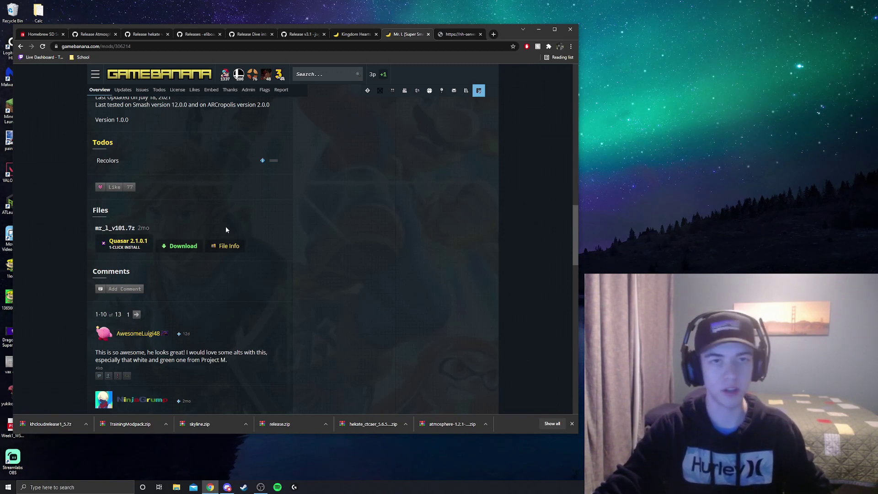
left_click(186, 247)
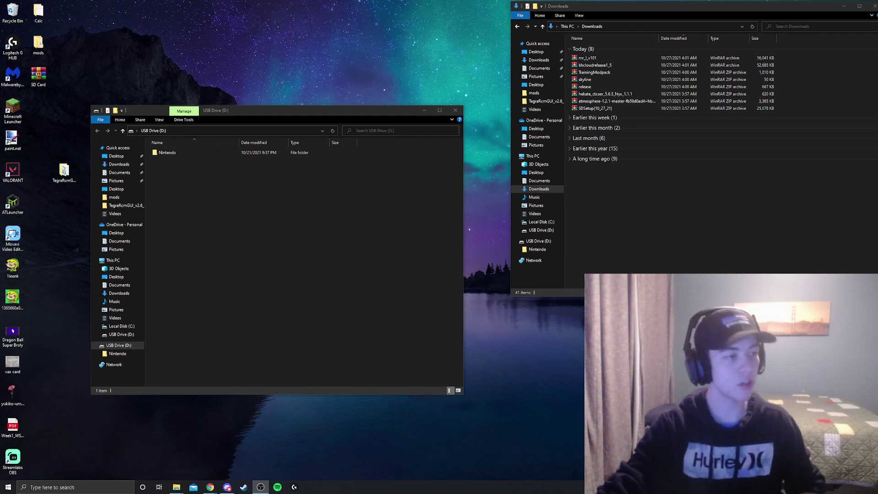
- In File Explorer, copy the switch and atmosphere folders and hbmenu.nro from the atmosphere-1.2.1 archive to the root of USB Drive (D:)
left_click(173, 156)
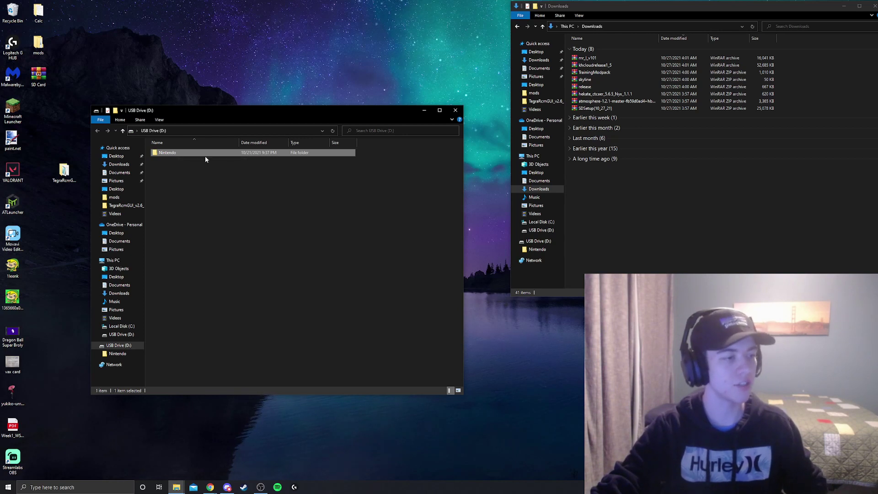
left_click(194, 168)
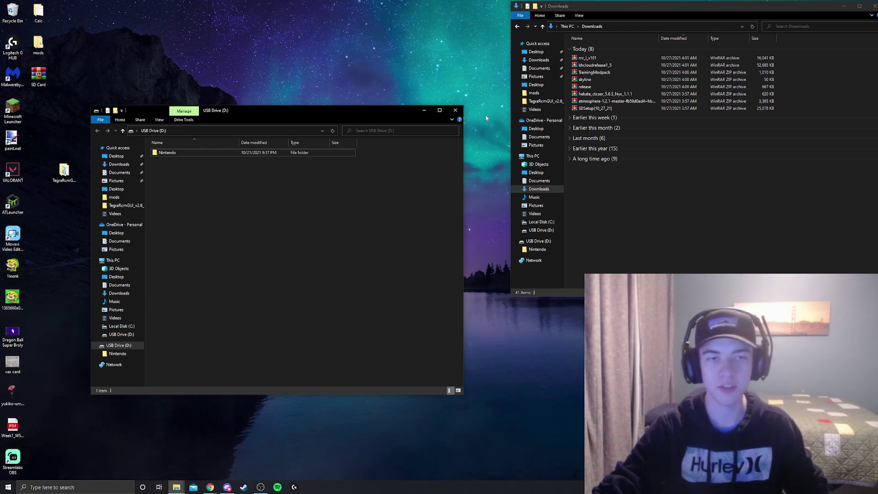
double_click(667, 103)
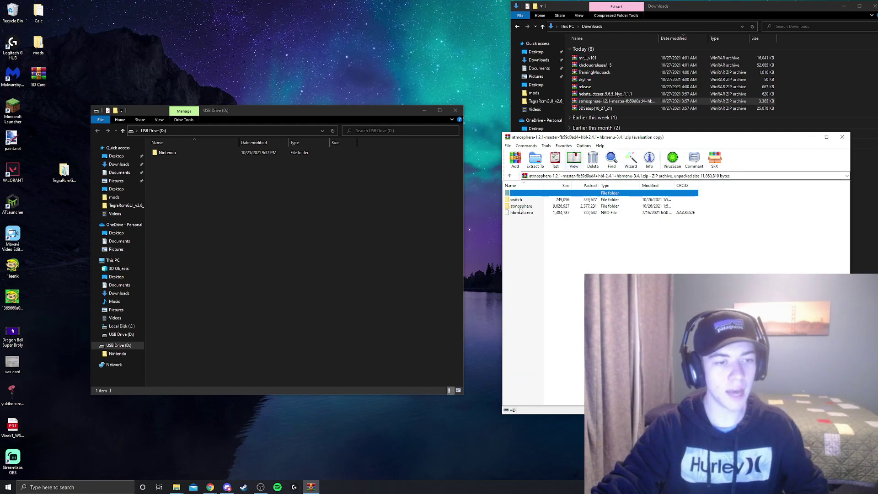
left_click(713, 266)
left_click(548, 218)
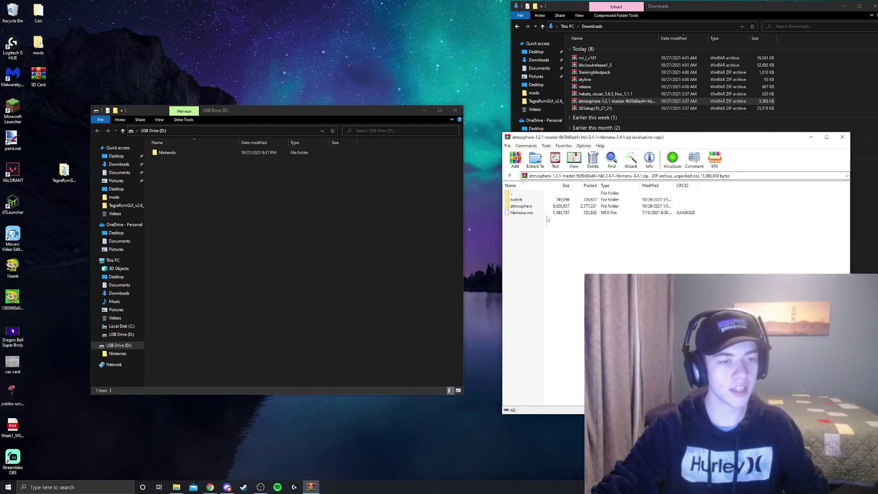
key("ctrl+a")
left_click_drag(540, 210, 313, 190)
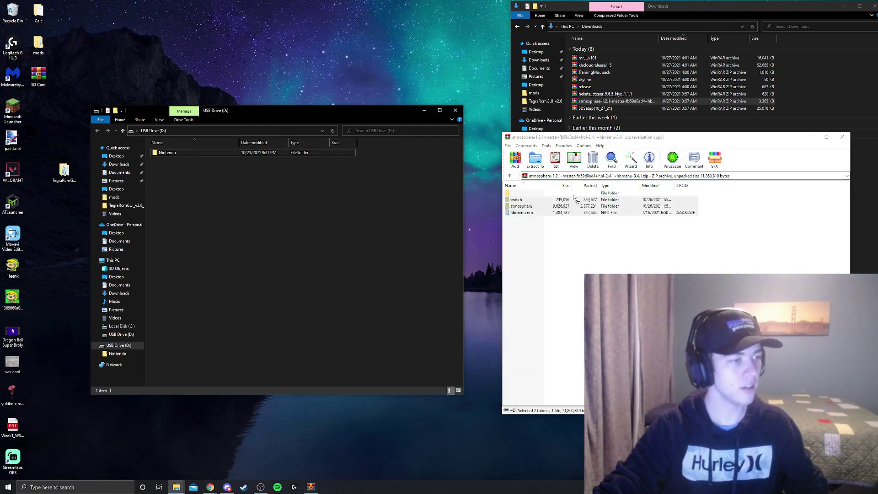
left_click(842, 137)
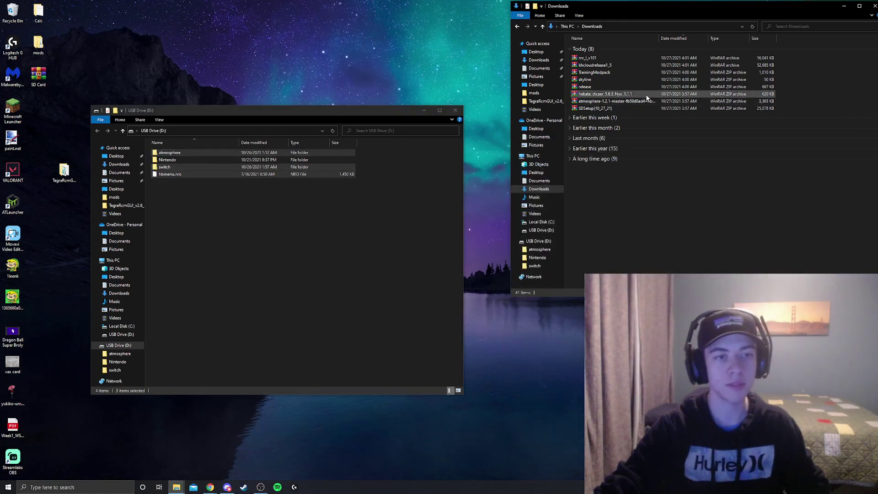
- Copy the bootloader folder from the hekate_ctcaer_5.6.5 archive to the root of USB Drive (D:)
double_click(647, 95)
left_click(539, 201)
left_click_drag(539, 201, 304, 204)
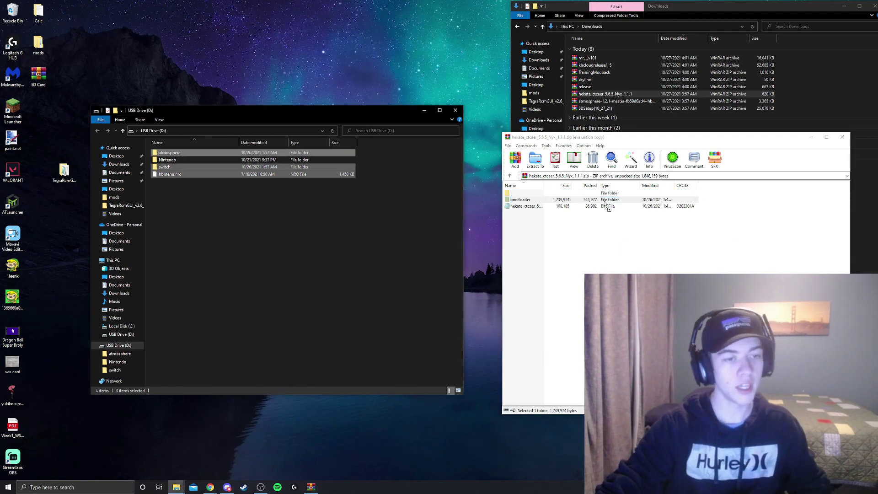
- Copy the hekate_ctcaer BIN file from the archive into the desktop's TegraRcmGUI folder and close the archive
left_click(541, 207)
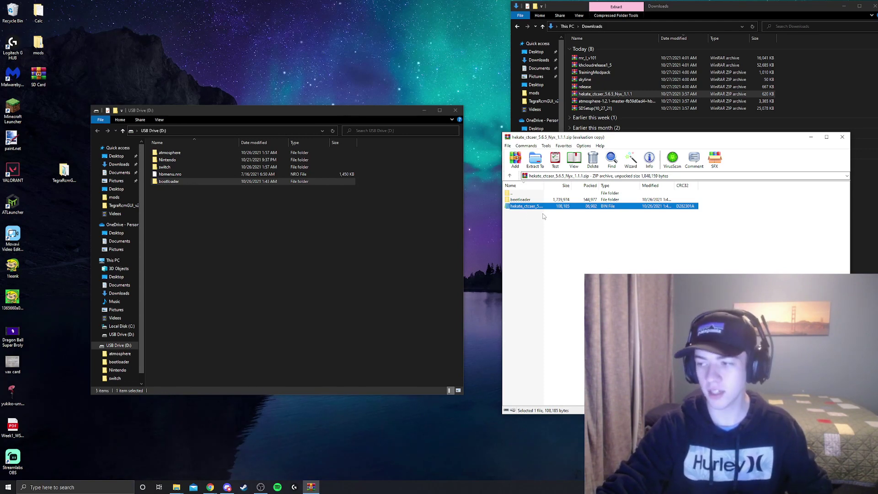
left_click_drag(531, 210, 388, 220)
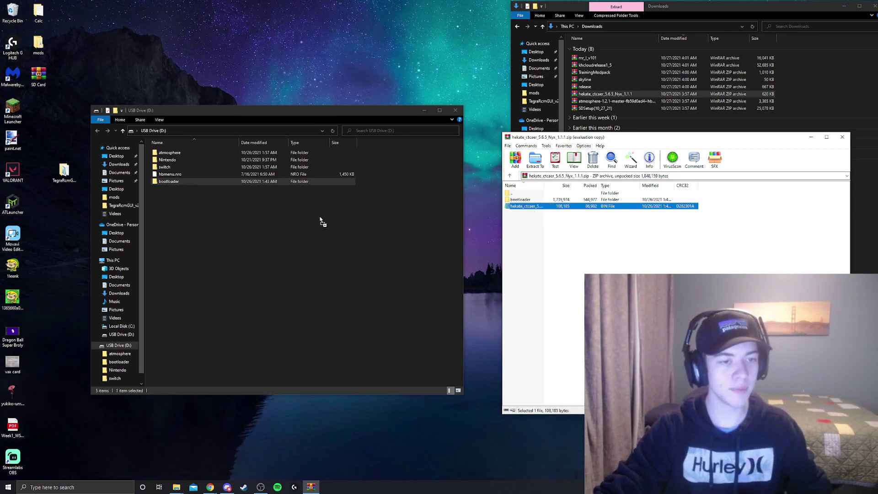
left_click_drag(78, 178, 69, 179)
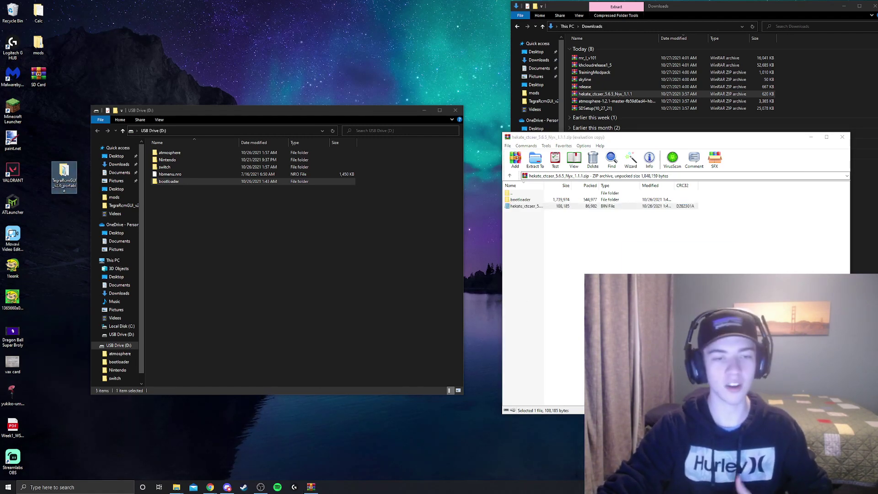
left_click(843, 136)
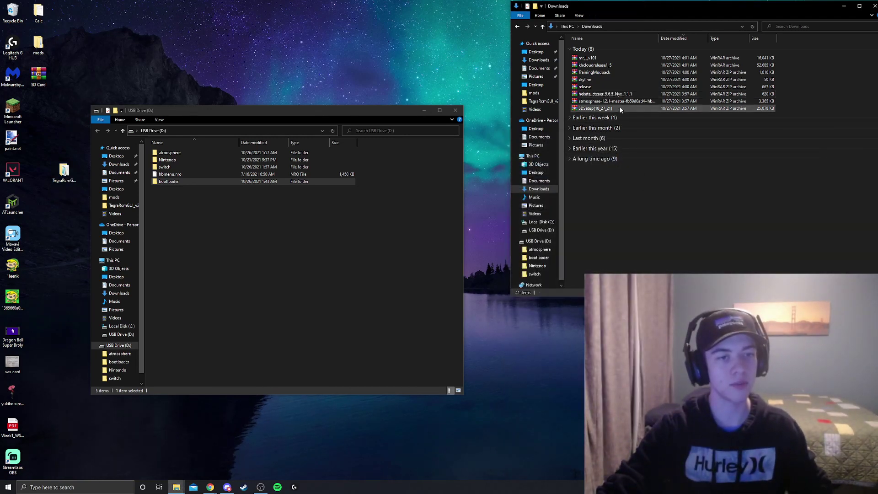
- Copy the sd and payloads folders from the SDSetup(10_27_21) archive to the root of USB Drive (D:)
double_click(619, 108)
left_click_drag(535, 202, 537, 208)
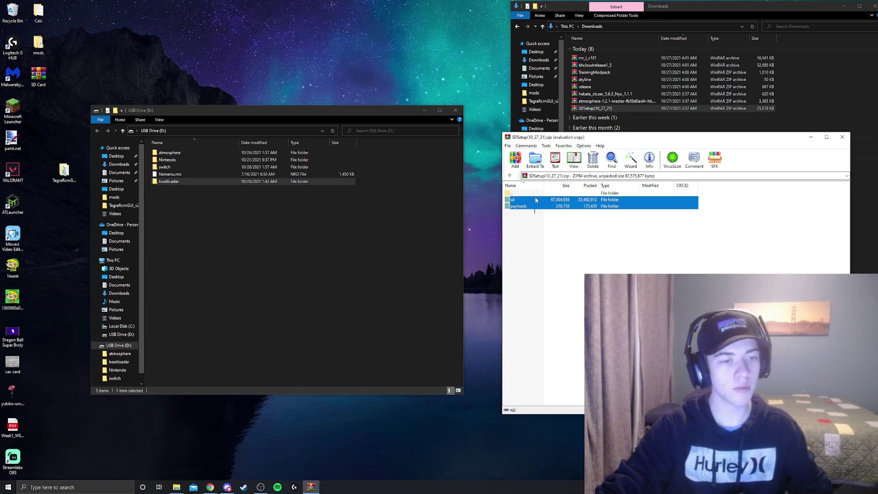
key("Escape")
left_click_drag(552, 205, 298, 204)
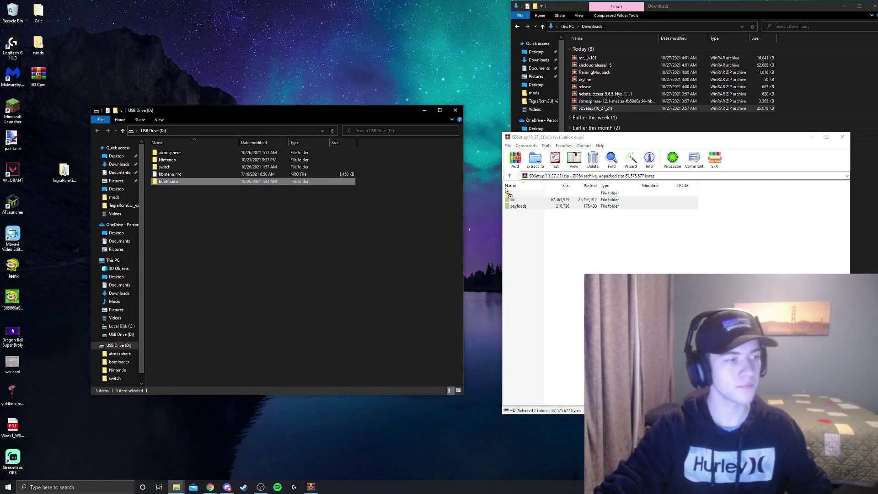
key("Escape")
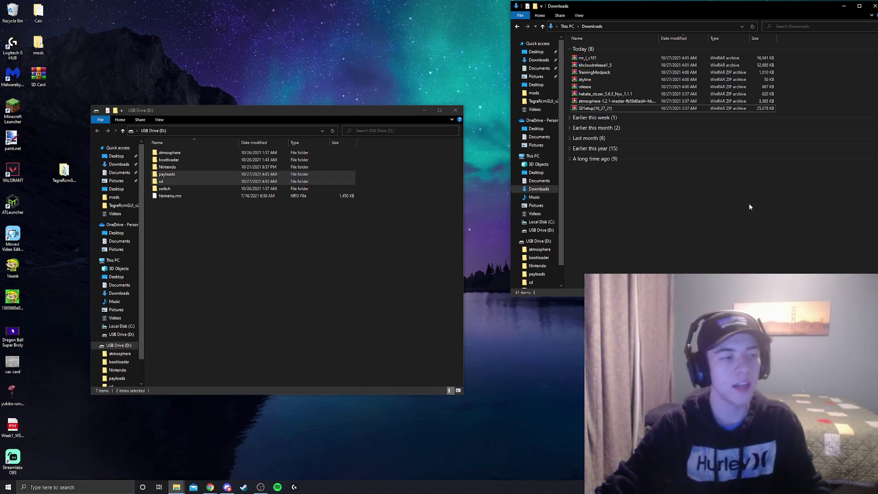
- Copy the atmosphere folder from release.zip to the root of USB Drive (D:) and close the archive
double_click(617, 87)
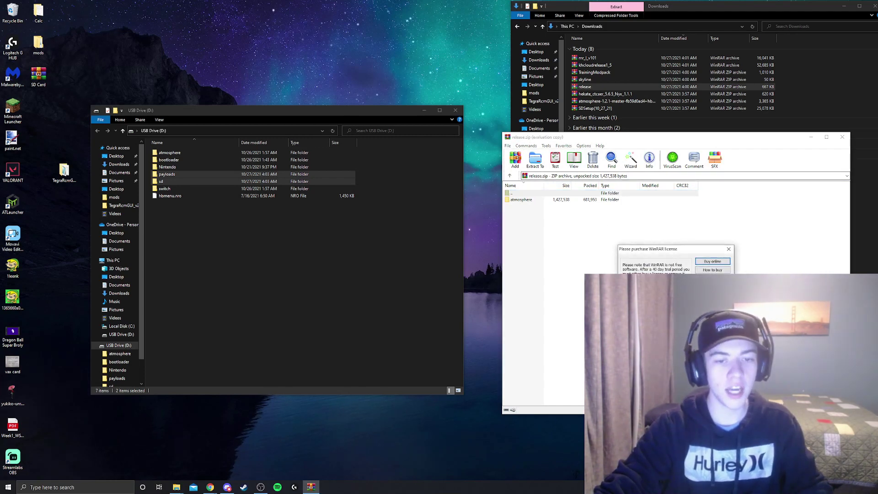
left_click_drag(533, 201, 339, 226)
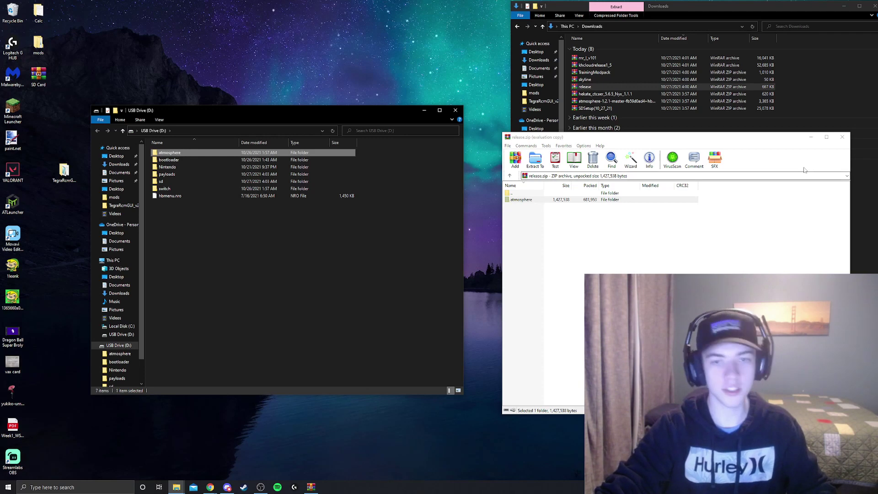
left_click(846, 142)
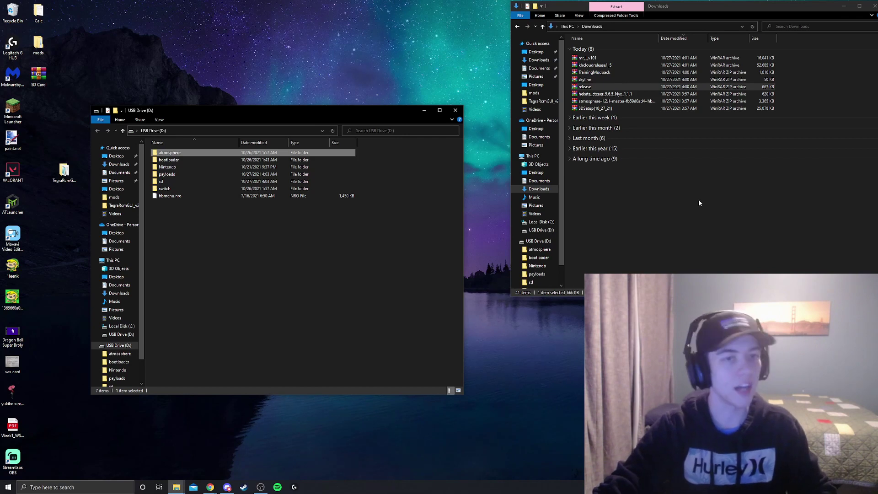
- Copy the atmosphere folder from TrainingModpack.zip to the root of USB Drive (D:) and close the archive
double_click(624, 72)
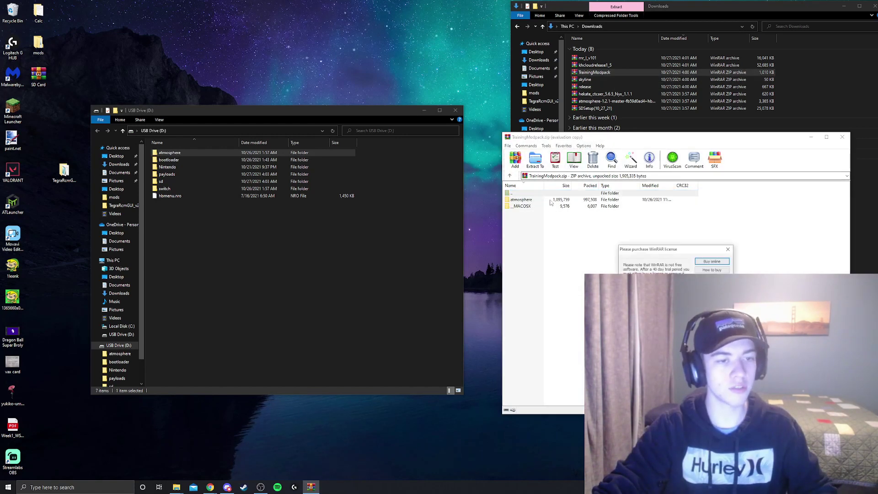
left_click_drag(554, 200, 422, 221)
left_click_drag(355, 229, 355, 229)
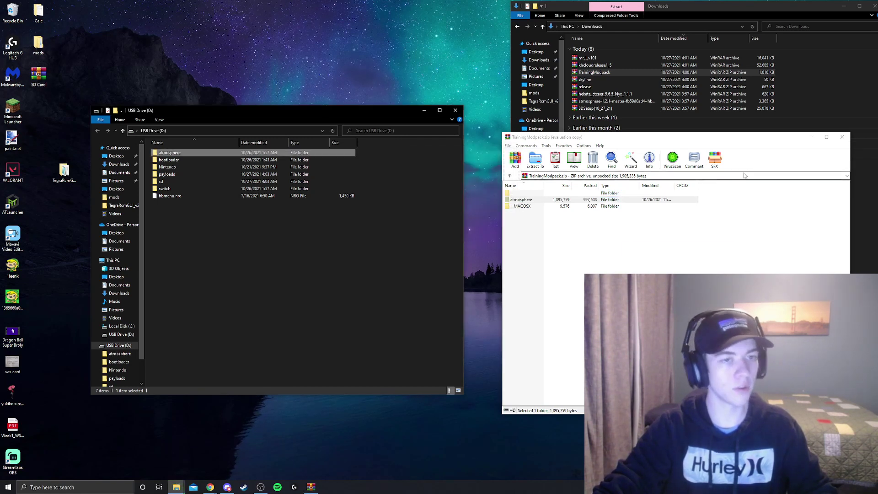
left_click(837, 137)
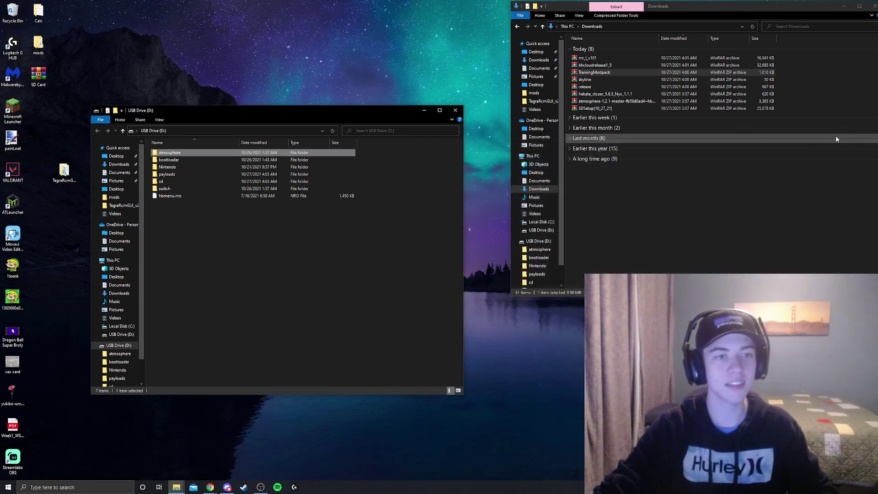
- Open the skyline.zip nested inside the downloaded skyline archive
double_click(630, 81)
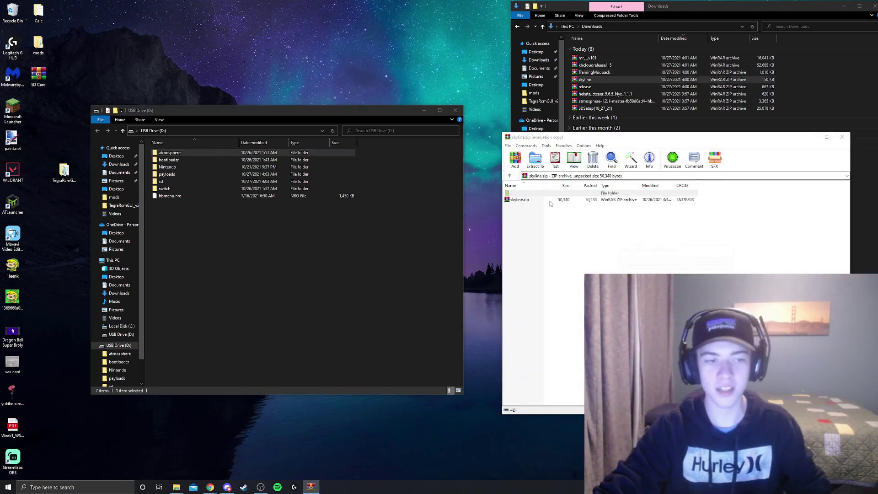
key("Escape")
key("Return")
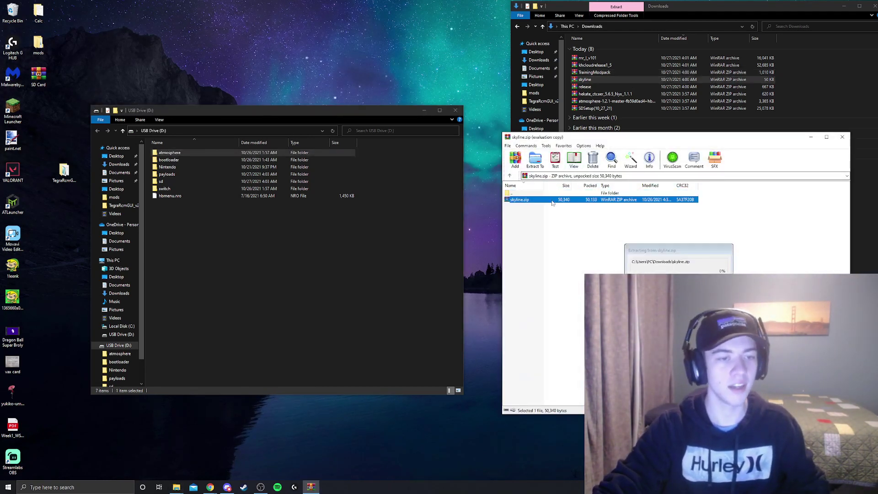
- Copy the exefs folder from the nested skyline.zip into atmosphere/contents/01006A800016E000 on USB Drive (D:)
double_click(247, 155)
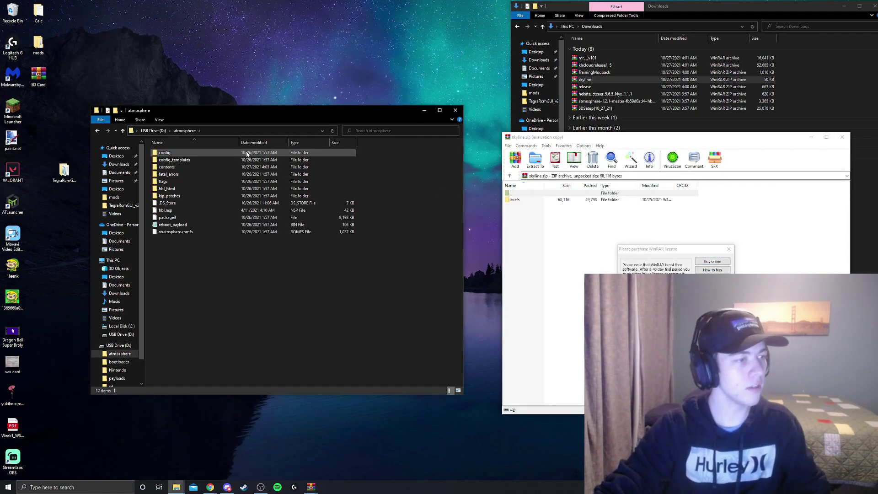
double_click(238, 166)
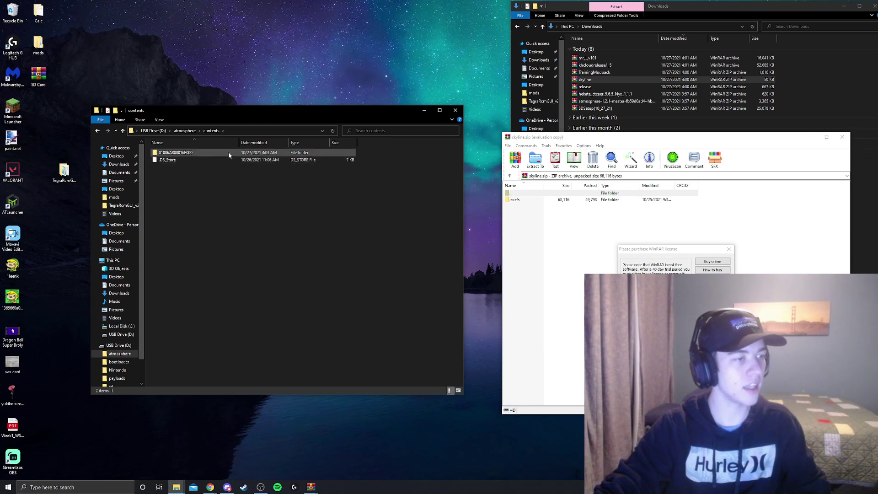
double_click(229, 152)
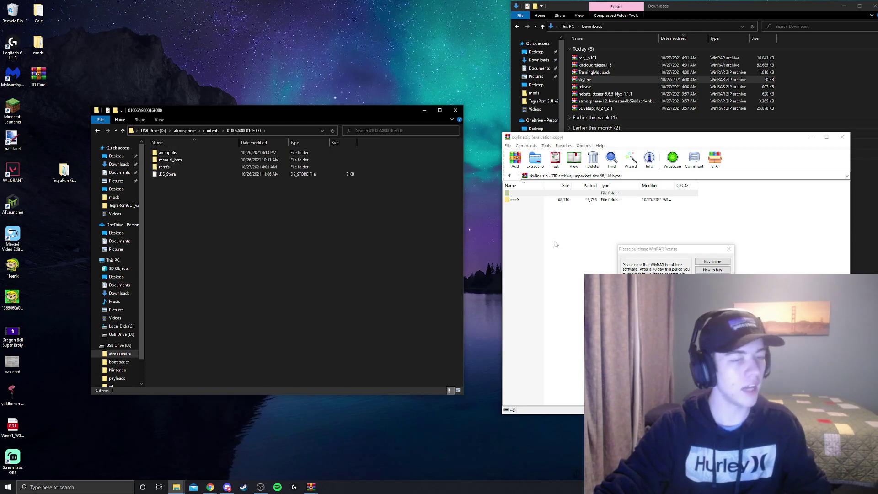
left_click(729, 249)
left_click(515, 200)
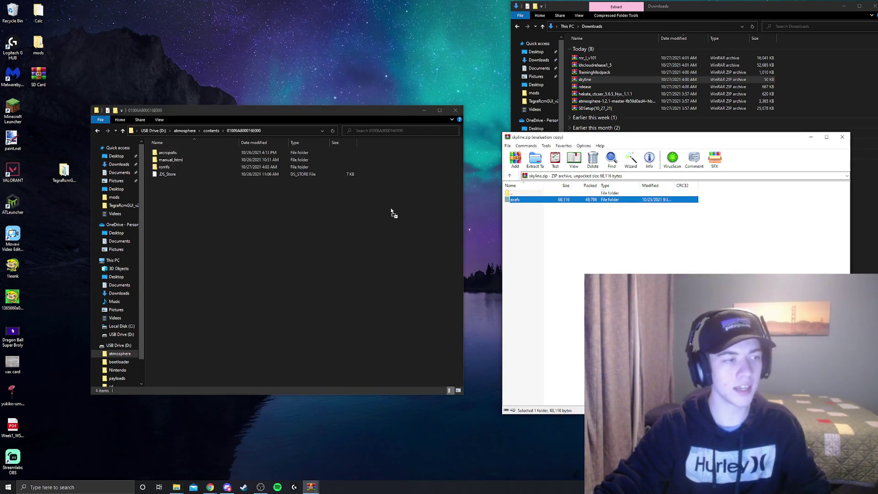
left_click_drag(306, 205, 328, 210)
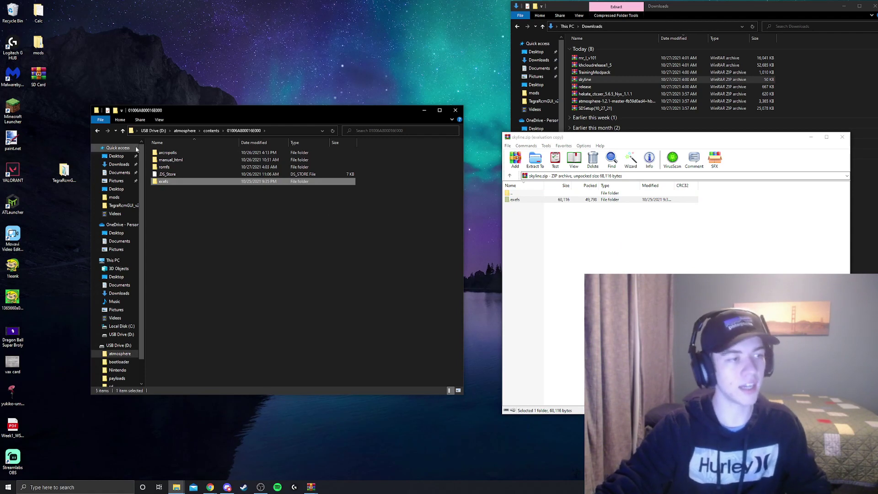
- Close the skyline archive and return to the root of USB Drive (D:)
left_click(97, 130)
left_click(97, 130)
left_click(842, 137)
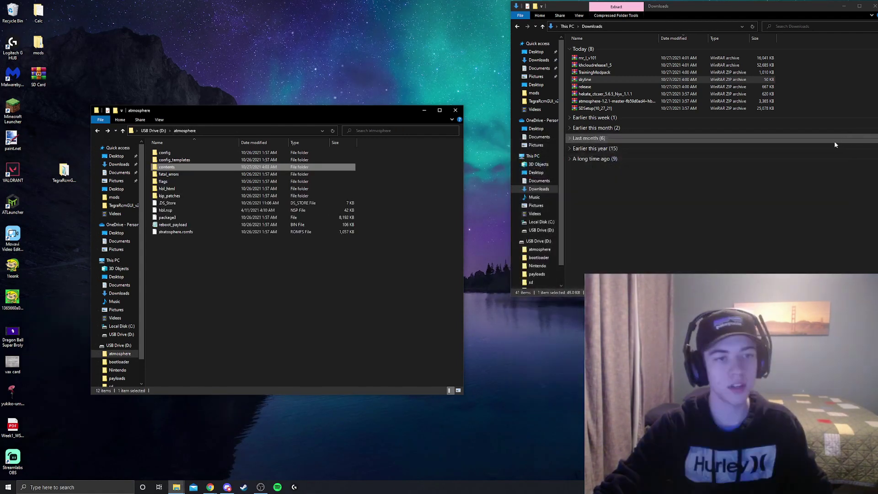
left_click(663, 189)
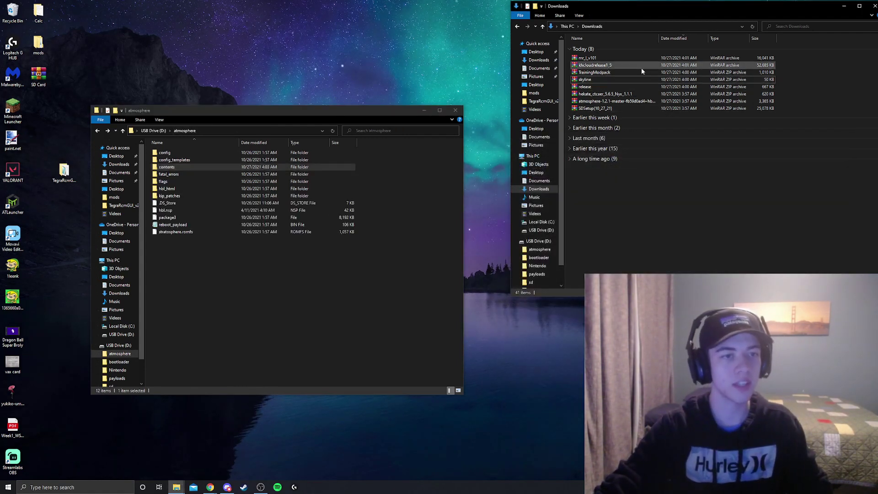
left_click(97, 130)
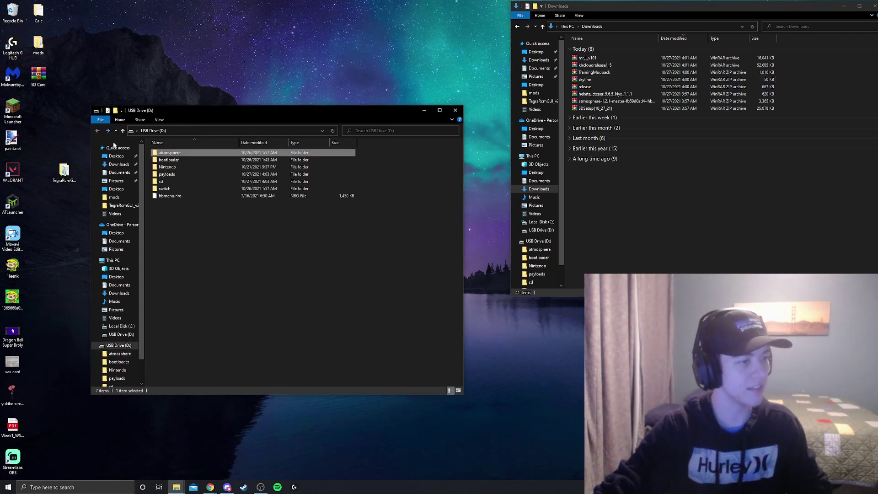
- Create a new folder named ultimate in the root of USB Drive (D:)
right_click(254, 255)
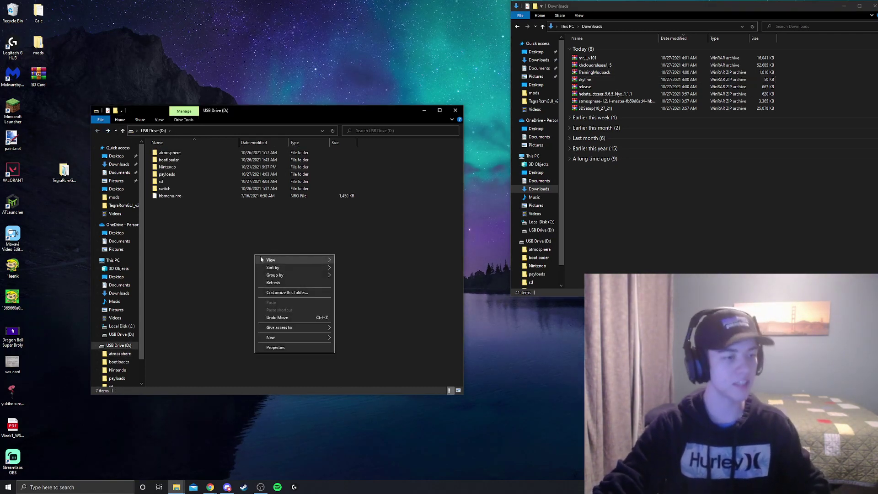
mouse_move(292, 337)
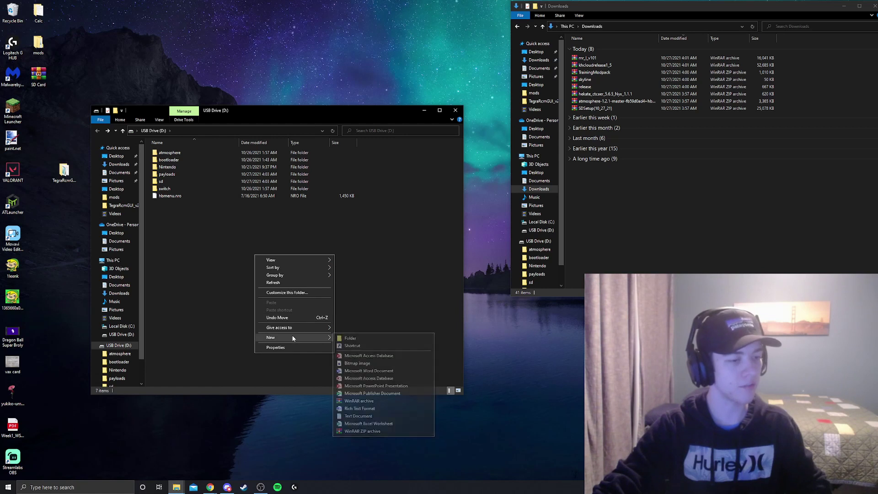
left_click(348, 339)
type("ulti")
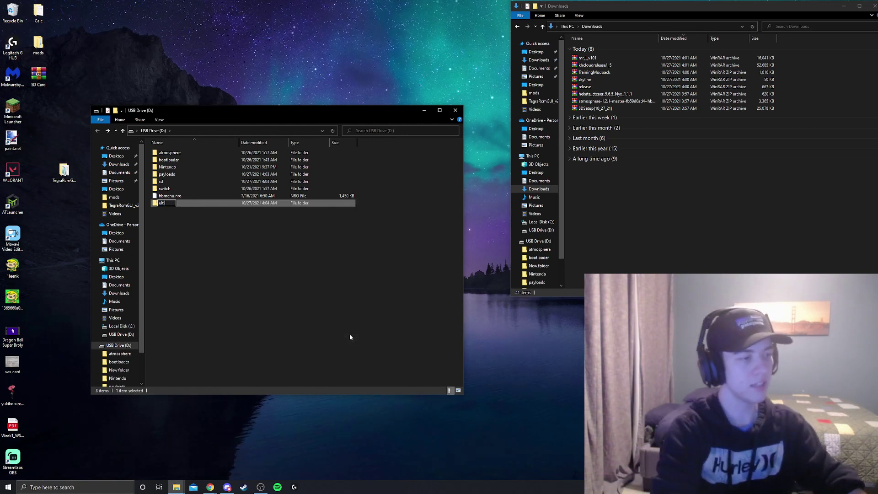
type("mate")
key("Return")
left_click(357, 330)
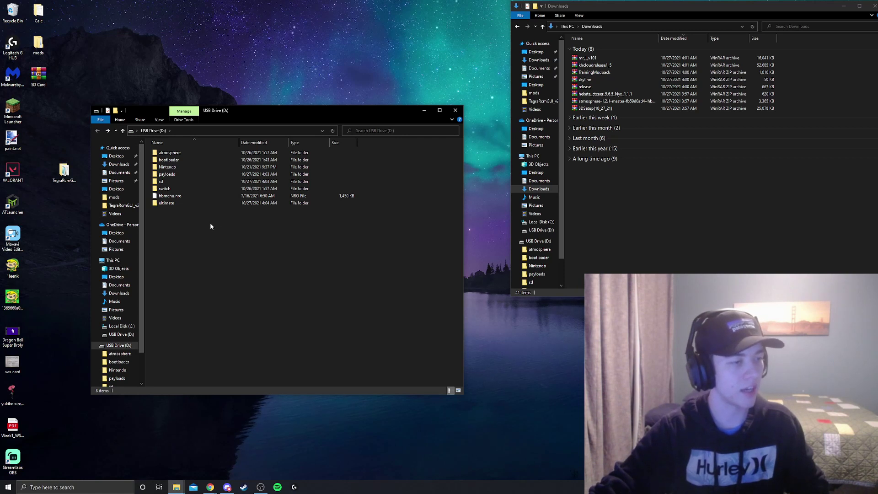
- Create a folder named mods inside the ultimate folder and open it
double_click(199, 202)
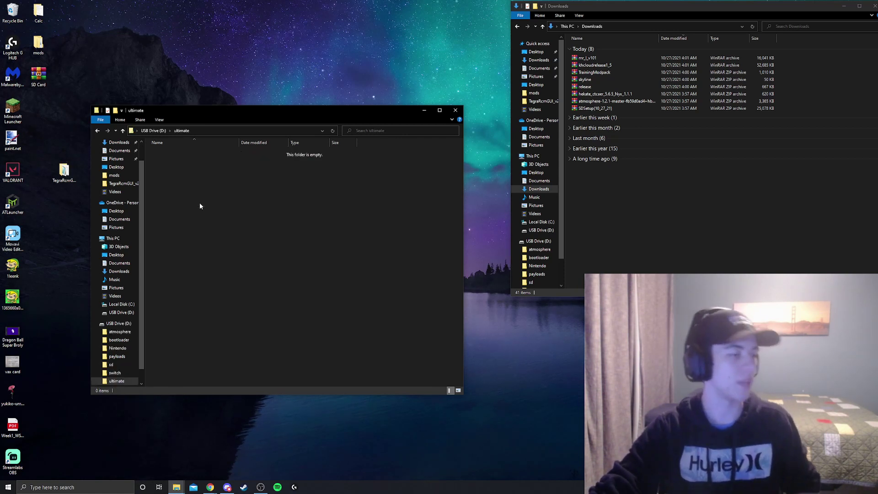
right_click(202, 193)
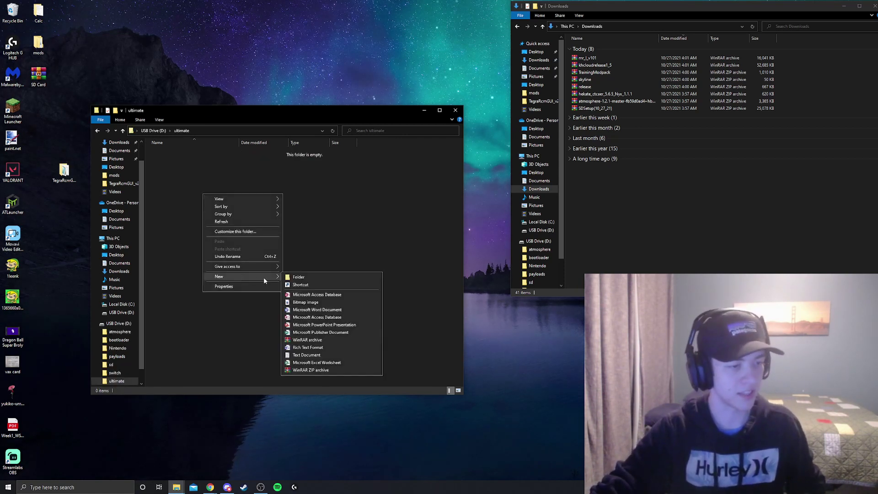
left_click(288, 277)
type("mods")
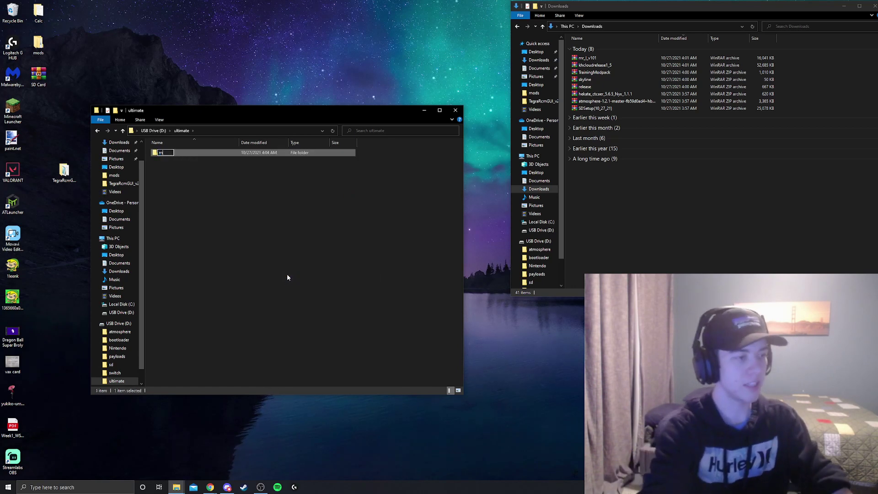
key("Return")
double_click(165, 153)
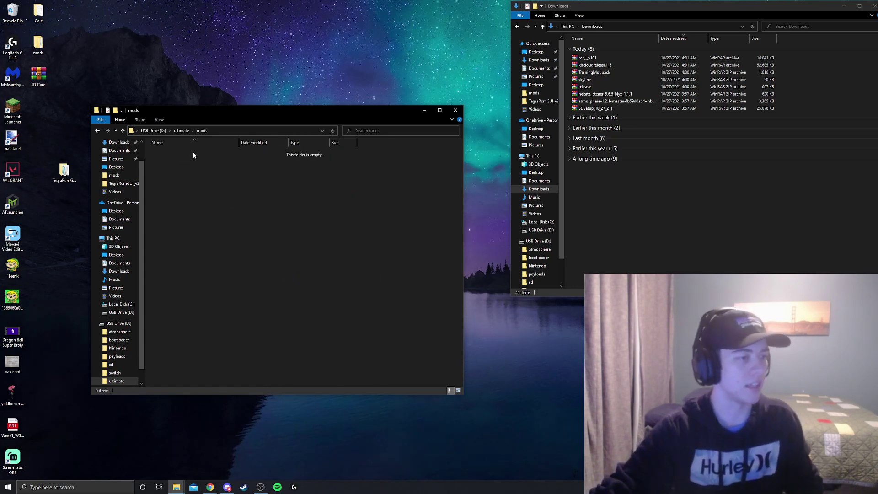
- Copy the KH1Cloud-Main folder from the khcloudrelease1_5 archive into ultimate/mods on USB Drive (D:) and close the archive
left_click_drag(188, 110, 147, 109)
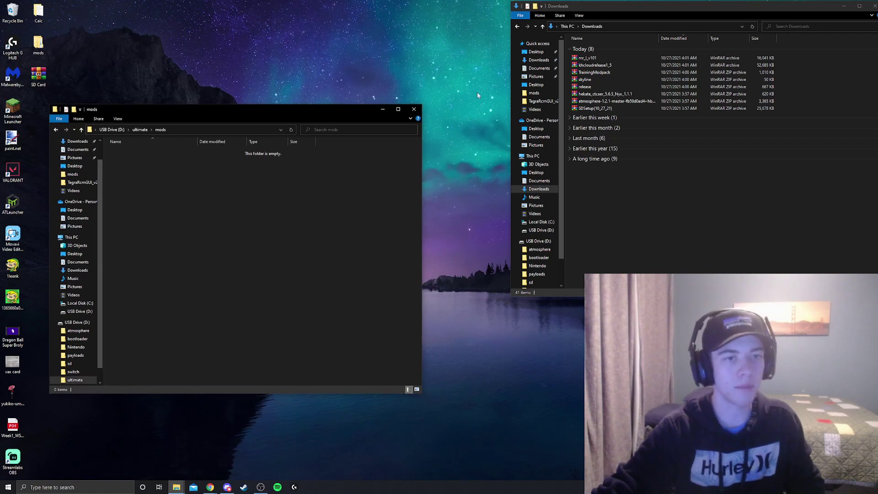
double_click(595, 65)
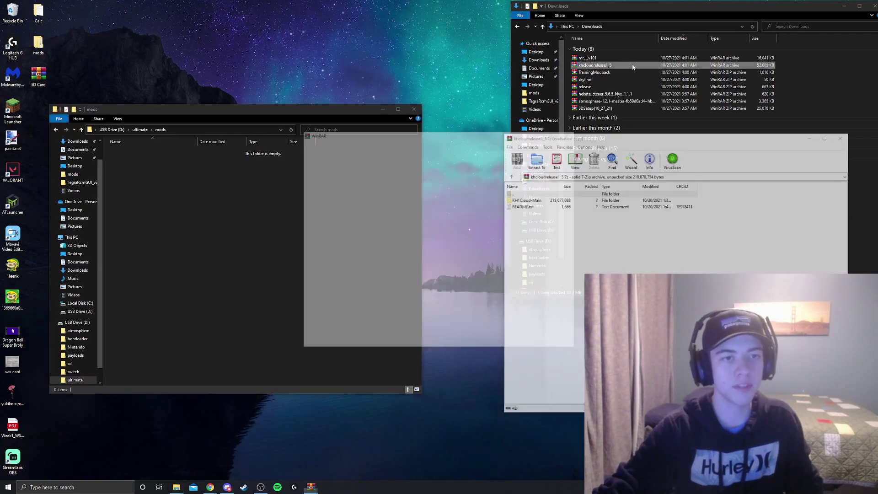
left_click_drag(525, 200, 269, 193)
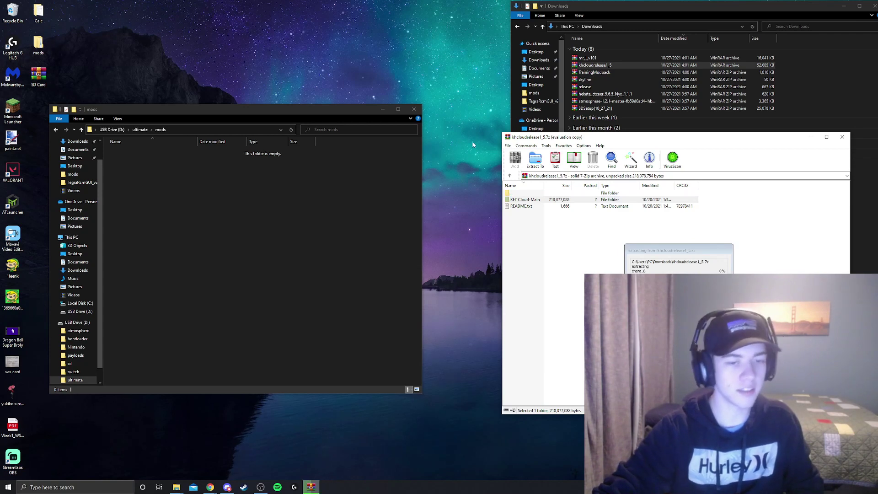
key("Escape")
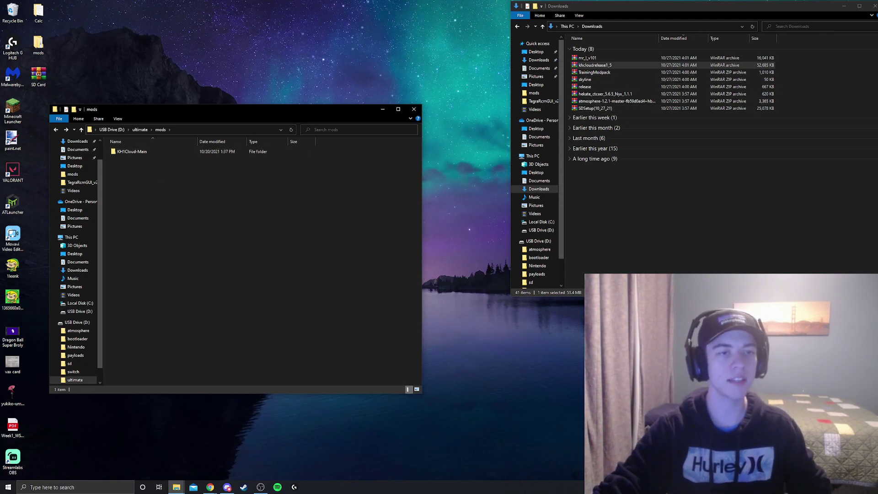
- Return to the root of USB Drive (D:) and open the Mr. L v1.0.1 folder inside the mr_l_v101 archive
left_click(57, 130)
left_click(56, 130)
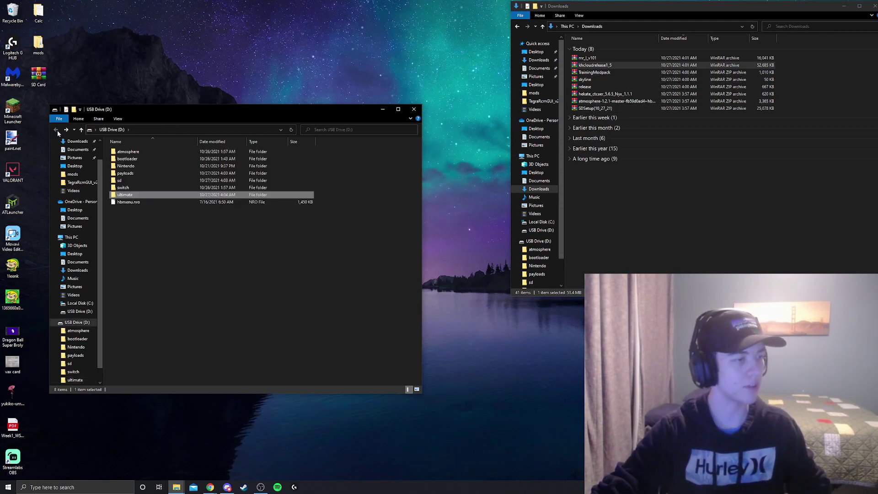
double_click(588, 59)
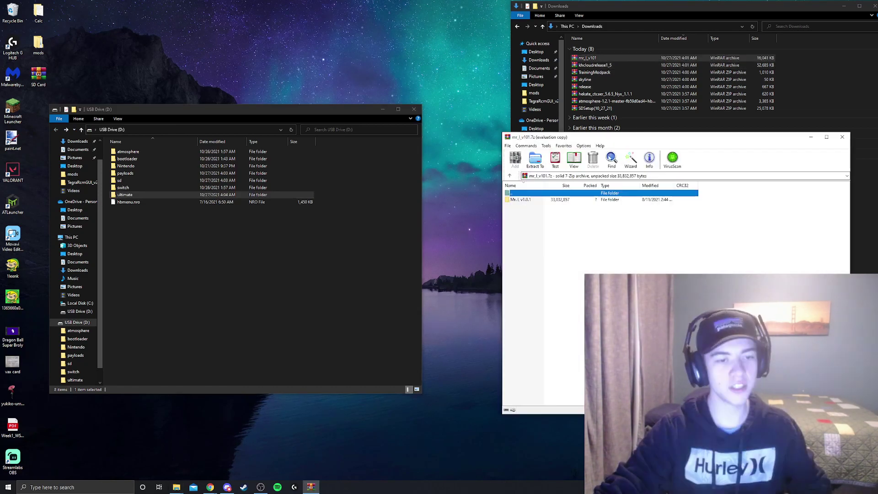
double_click(524, 200)
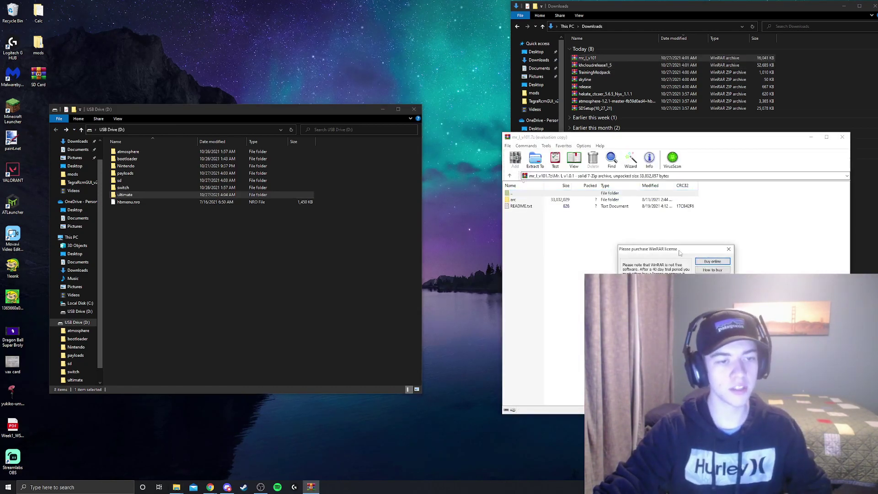
left_click(728, 249)
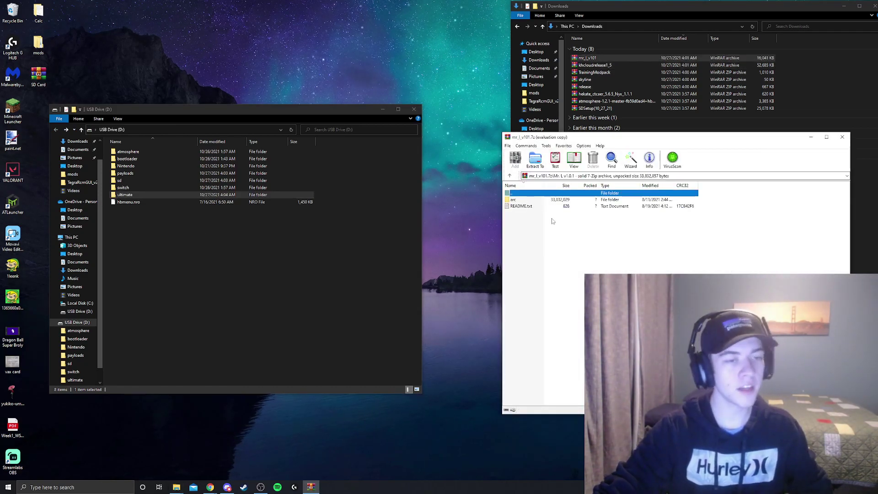
- Copy the arc folder from the archive into atmosphere/contents/01006A800016E000/romfs on USB Drive (D:)
left_click(166, 153)
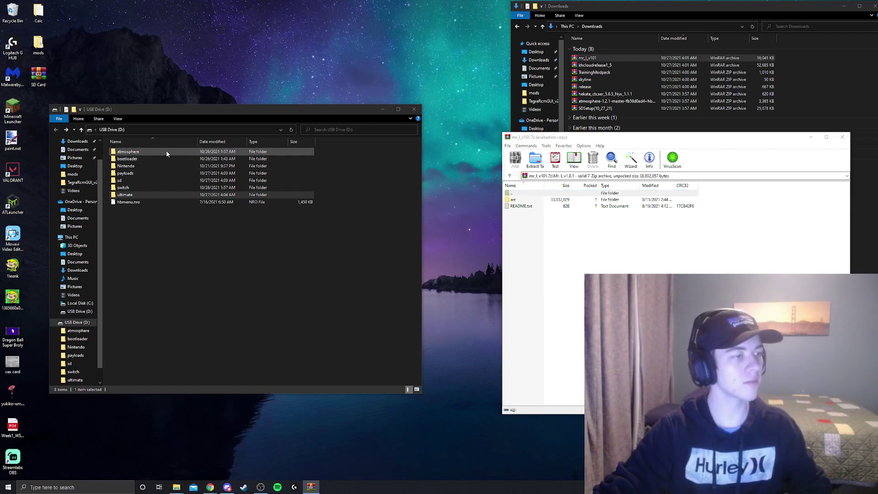
double_click(166, 153)
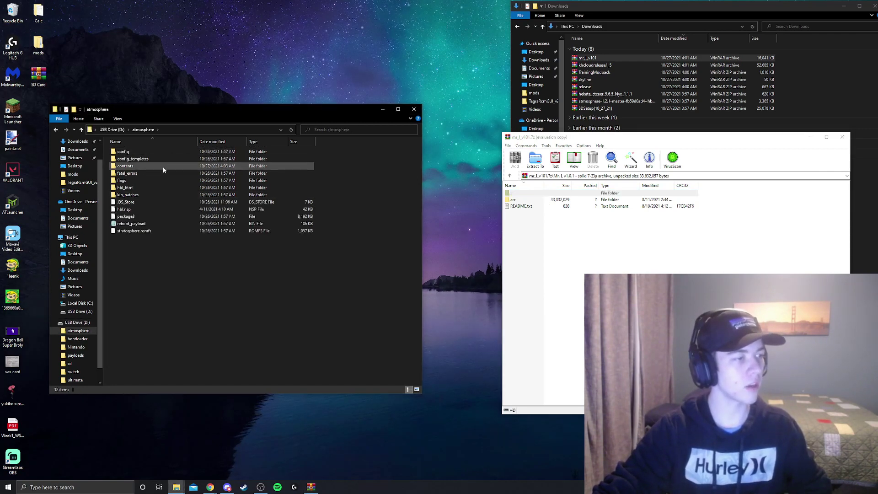
double_click(163, 166)
double_click(160, 153)
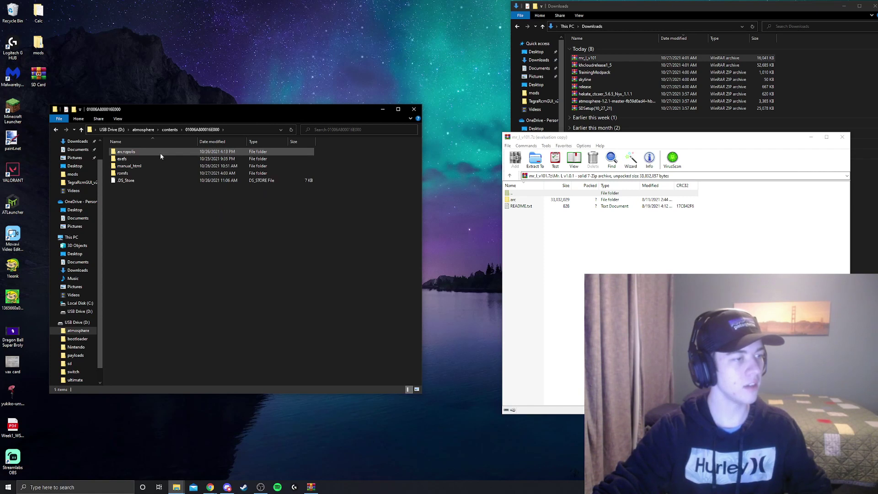
double_click(154, 174)
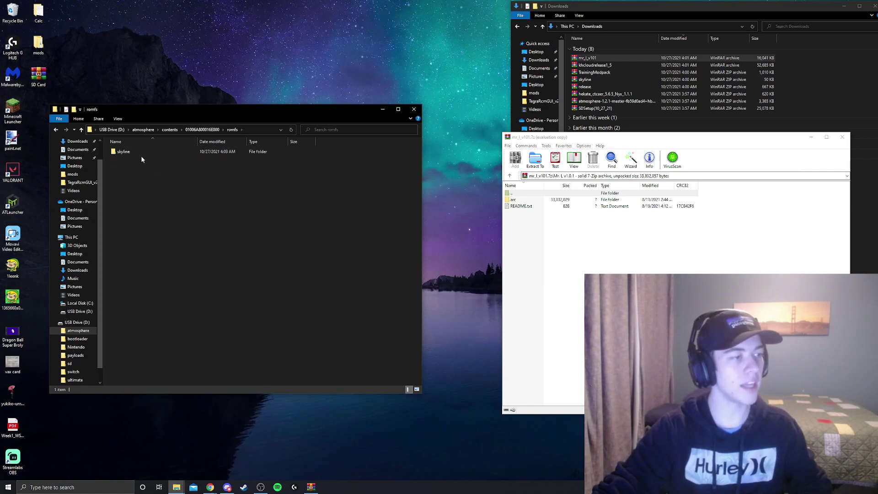
left_click_drag(513, 201, 210, 183)
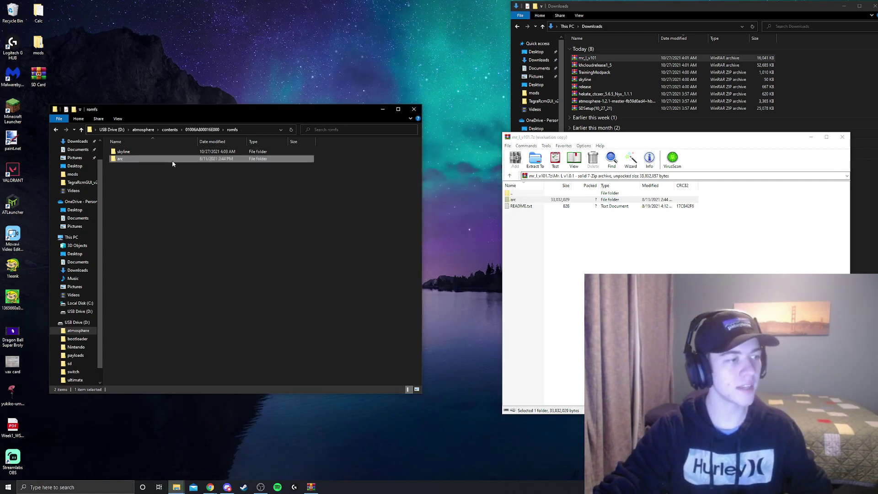
- Examine the contents of the copied arc folder and go back out of it
double_click(200, 160)
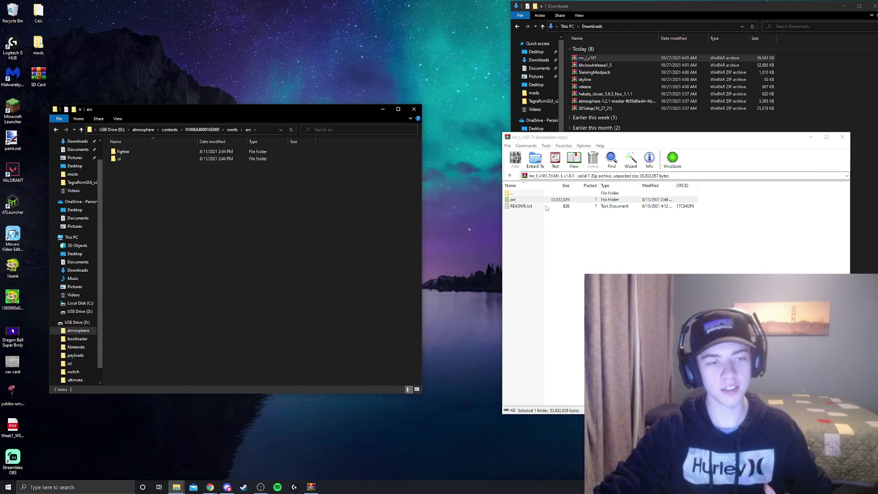
left_click(543, 227)
left_click(57, 132)
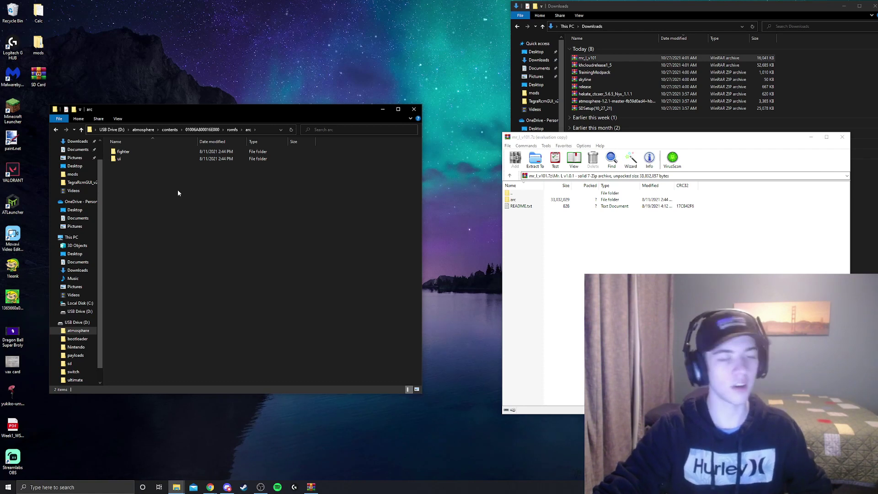
left_click(59, 131)
left_click(59, 131)
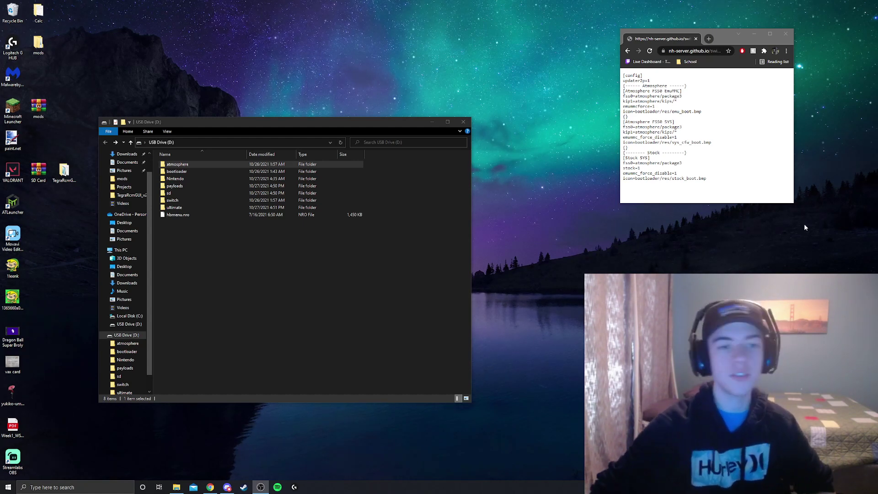
- Open the hekate_ipl configuration file from sd/bootloader on USB Drive (D:) in Notepad
double_click(210, 196)
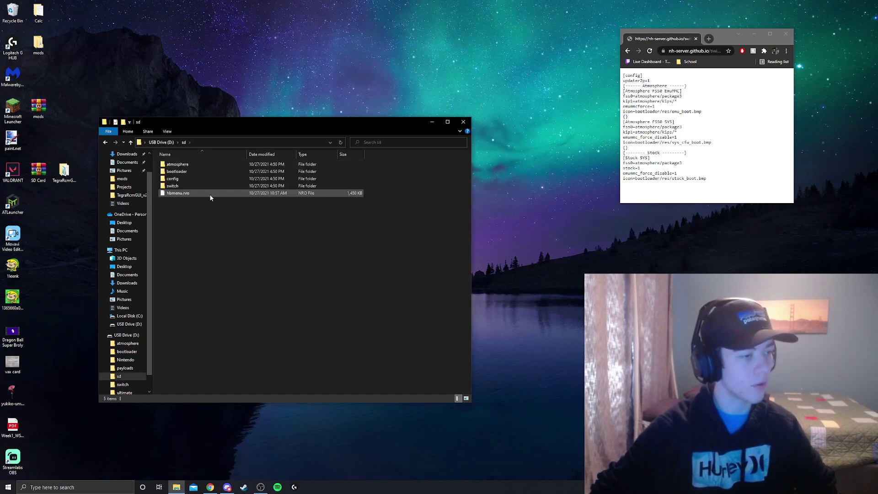
double_click(210, 172)
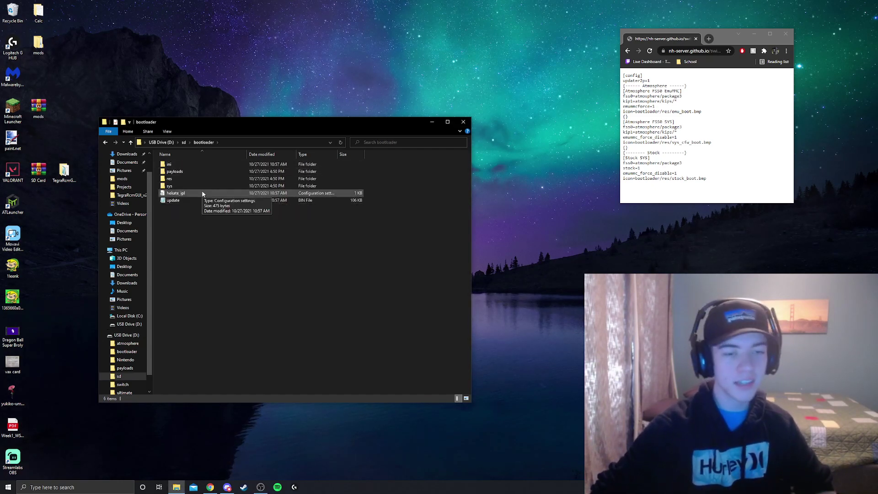
double_click(202, 194)
- Replace all text in hekate_ipl with the full configuration text copied from the nh-server.github.io page
left_click(394, 299)
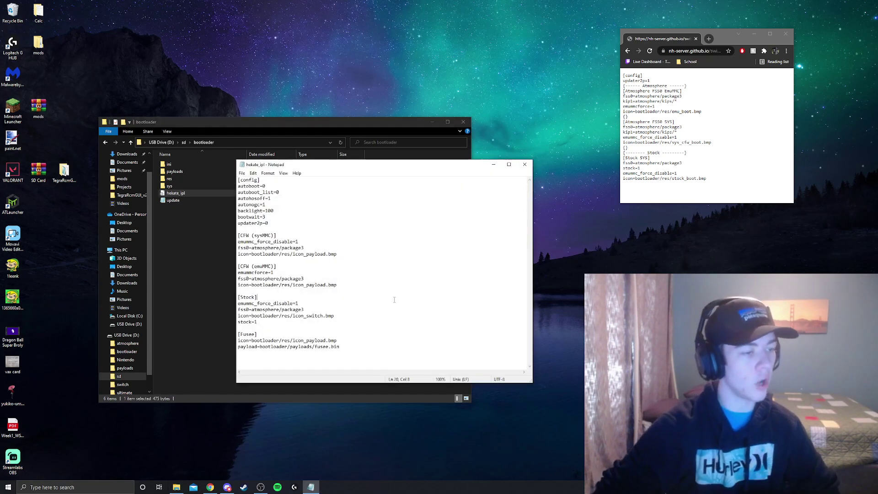
key("ctrl+a")
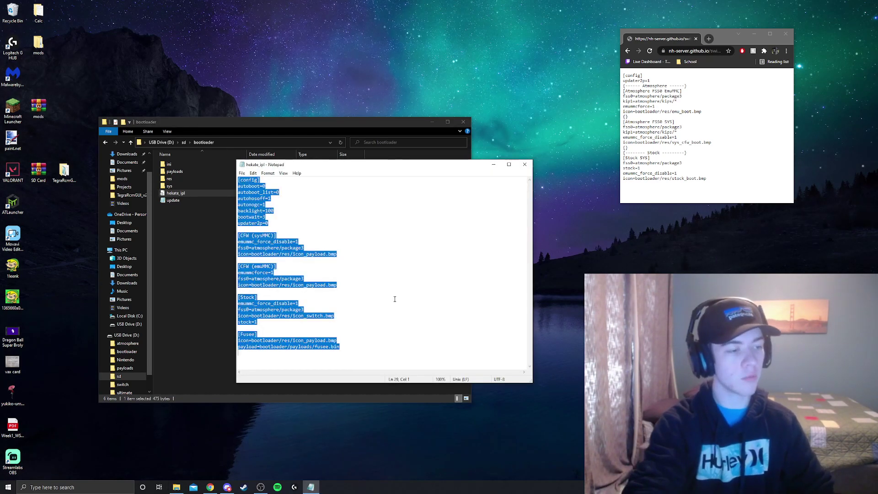
key("BackSpace")
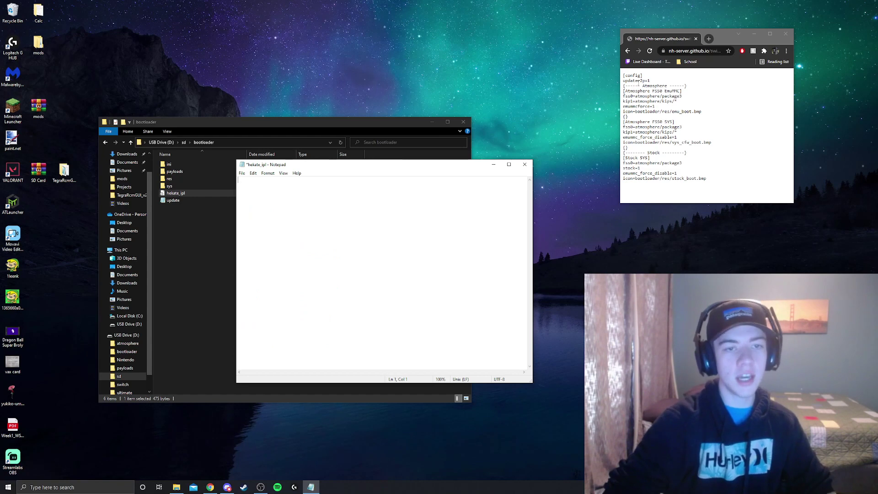
left_click_drag(623, 74, 731, 180)
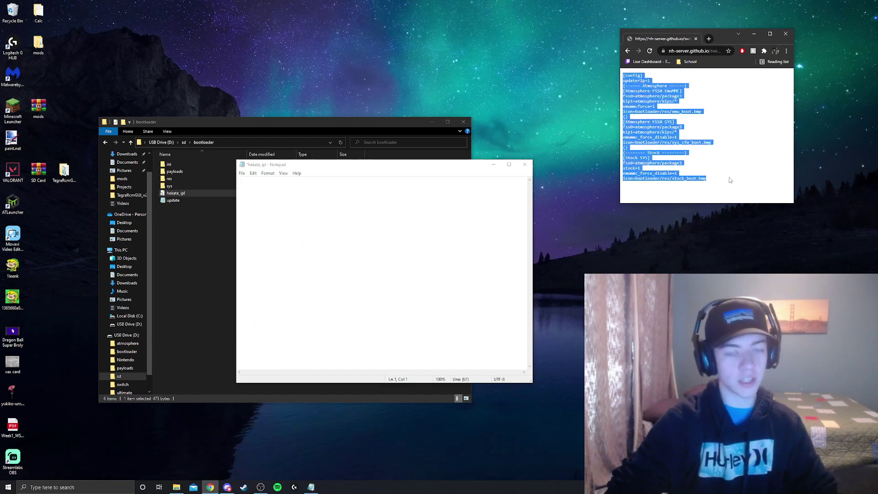
left_click(233, 239)
left_click(490, 247)
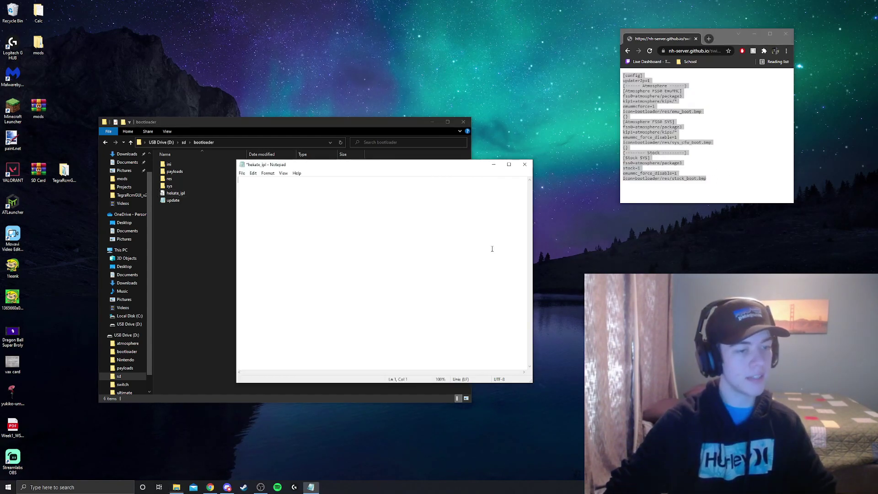
type("[config] updater2p=1 {------ Atmosphere ------} [Atmosphere FSS0 EmuMMC] fss0=atmosphere/package3 kip1=atmosphere/kips/* emummcforce=1 icon=bootloader/res/emu_boot.bmp {} [Atmosphere FSS0 SYS] fss0=atmosphere/package3 kip1=atmosphere/kips/* emummc_force_disable=1 icon=bootloader/res/sys_cfw_boot.bmp {} {-------- Stock ---------} [Stock SYS] fss0=atmosphere/package3 stock=1 emummc_force_disable=1 icon=bootloader/res/stock_boot.bmp")
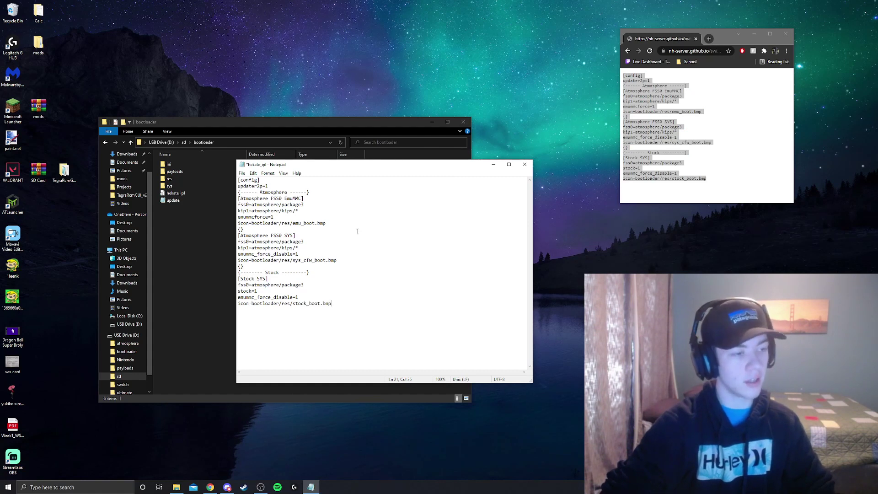
- Save and close the edited hekate_ipl file, and eject USB Drive (D:)
key("ctrl+s")
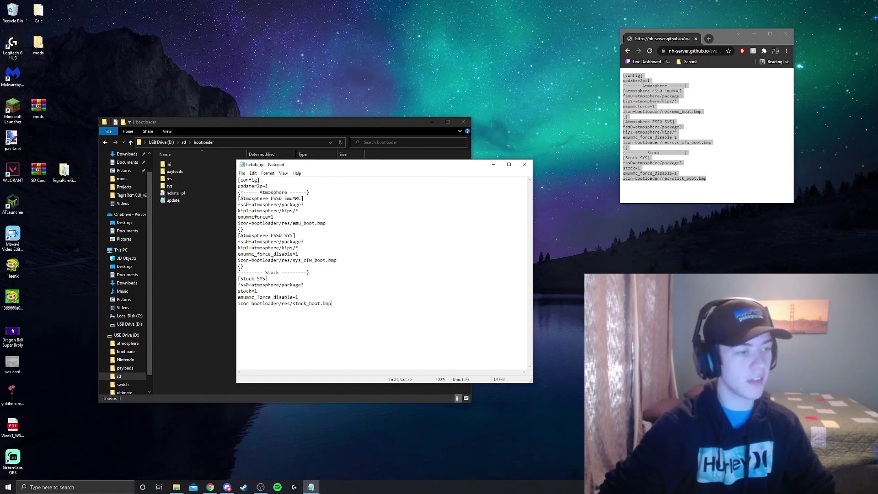
left_click(242, 172)
key("Escape")
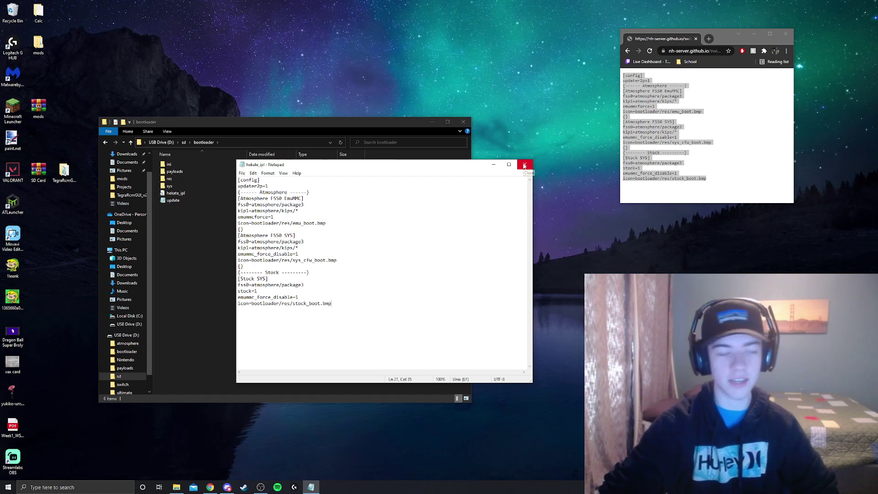
left_click(524, 165)
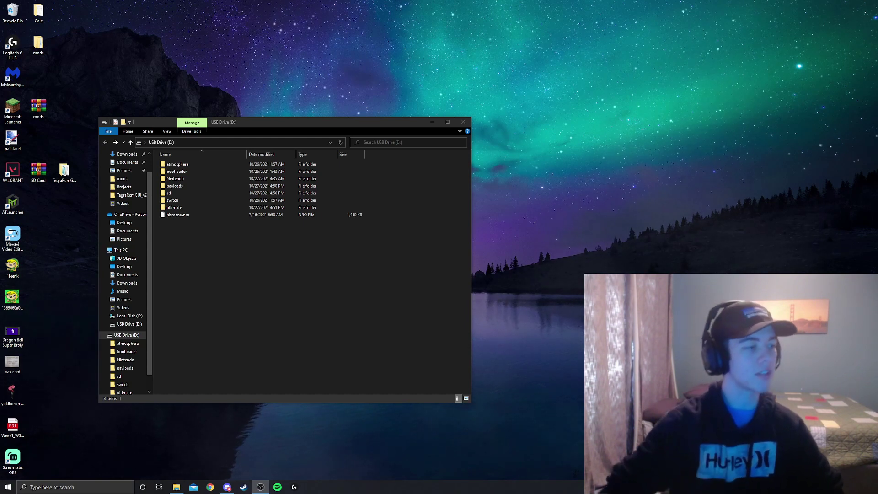
right_click(126, 334)
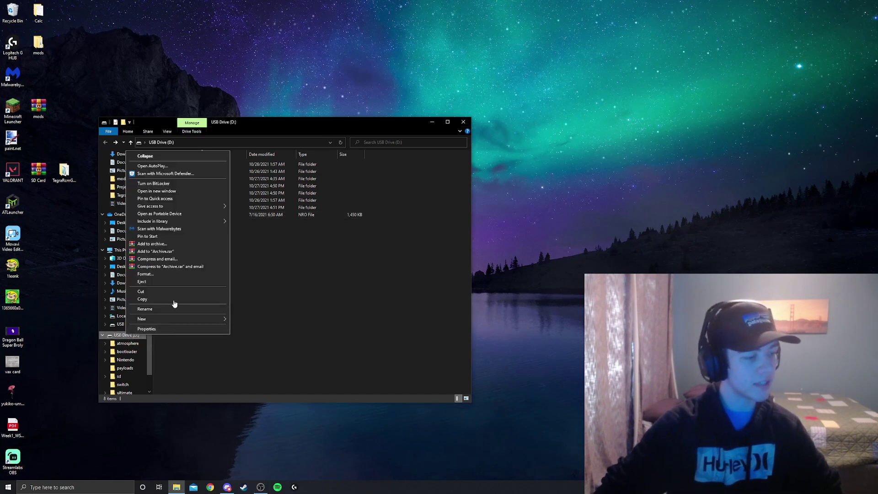
left_click(174, 282)
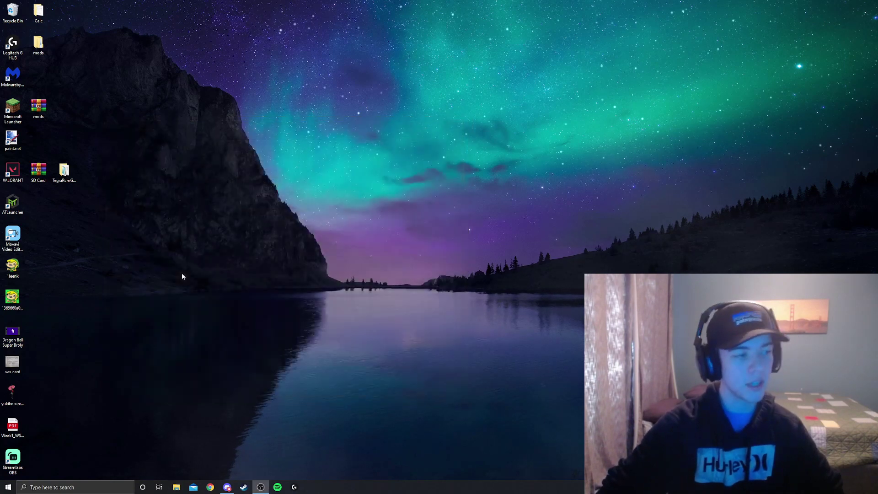
- Open the TegraRcmGUI_v2.6_portable folder from the desktop and locate InstallDriver inside its apx_driver subfolder
double_click(64, 172)
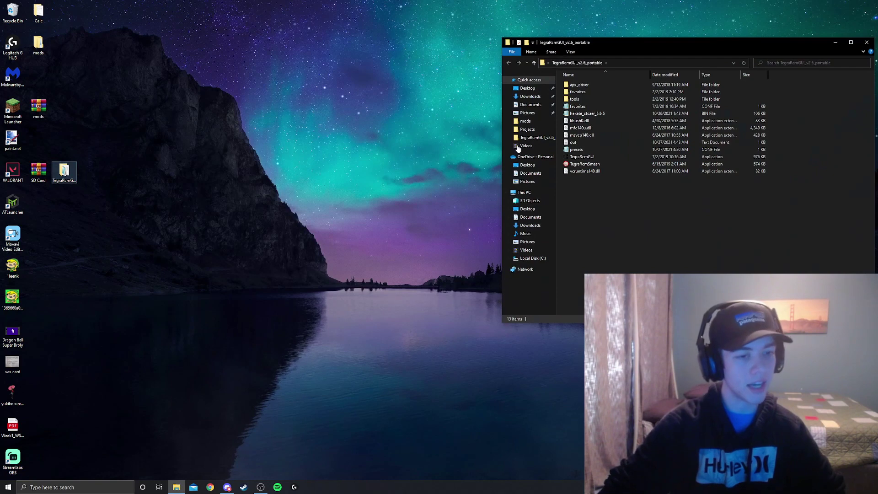
left_click_drag(600, 48, 321, 58)
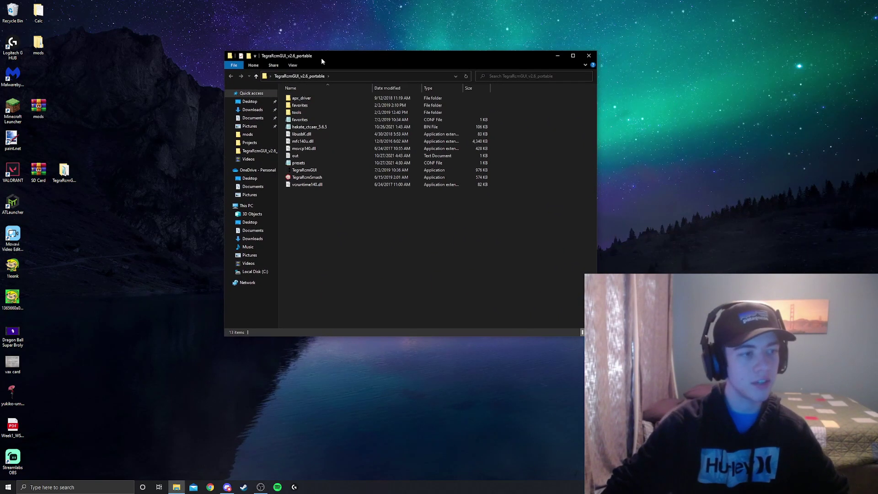
double_click(328, 98)
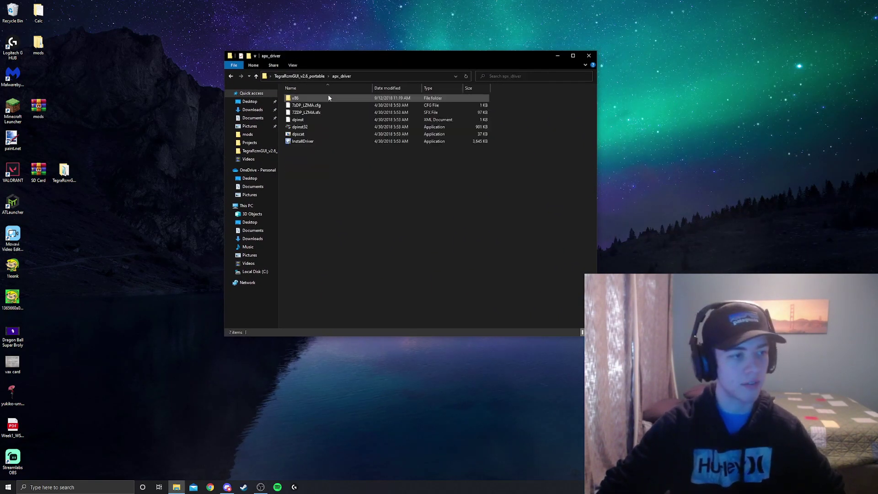
left_click(321, 143)
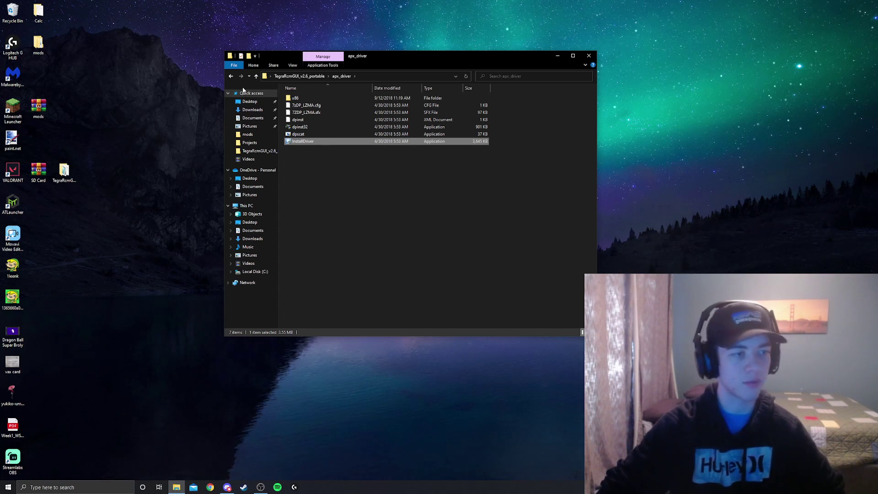
left_click(231, 77)
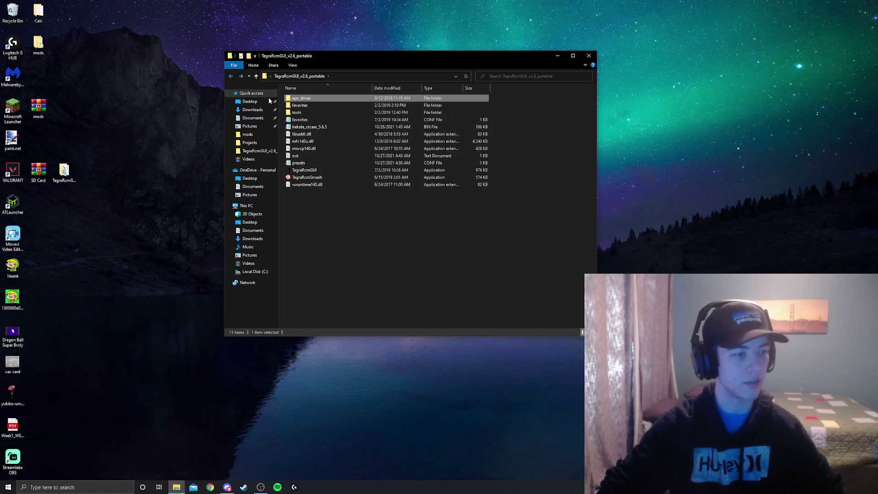
- Switch to TegraRcmGUI, choose hekate_ctcaer_5.6.5 from the TegraRcmGUI_v2.6_portable folder as the payload, and inject it
double_click(331, 169)
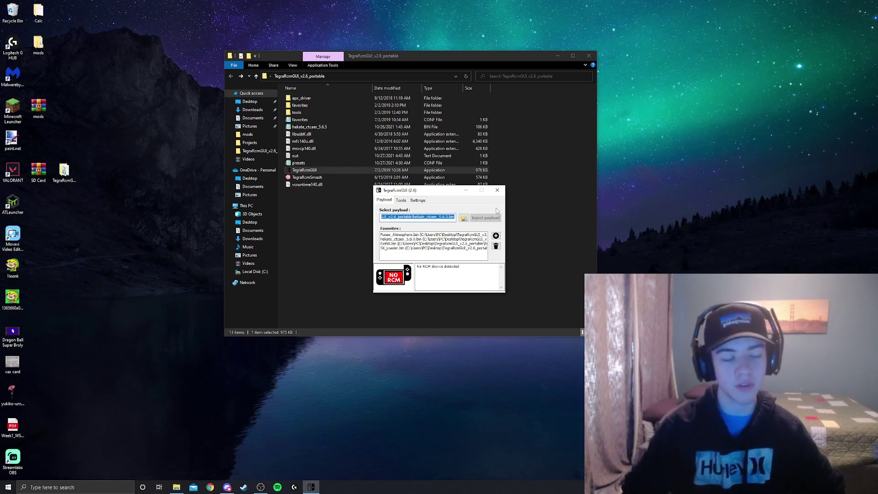
key("alt+Tab")
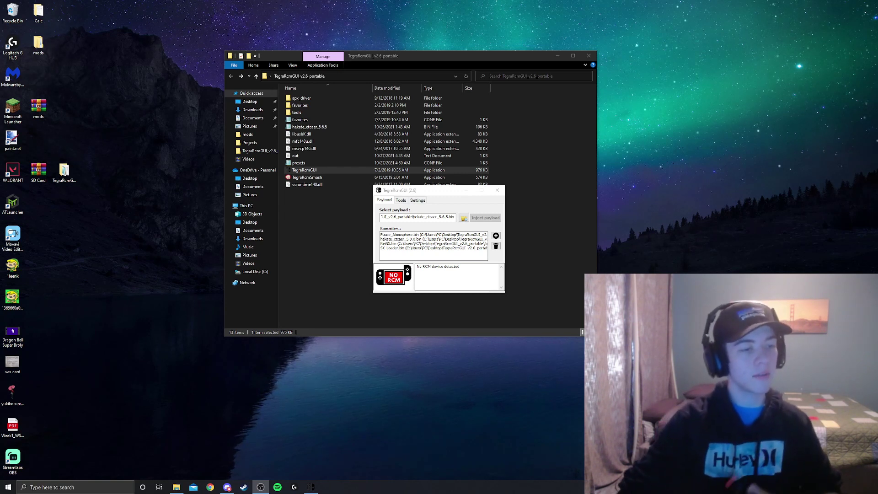
left_click(464, 220)
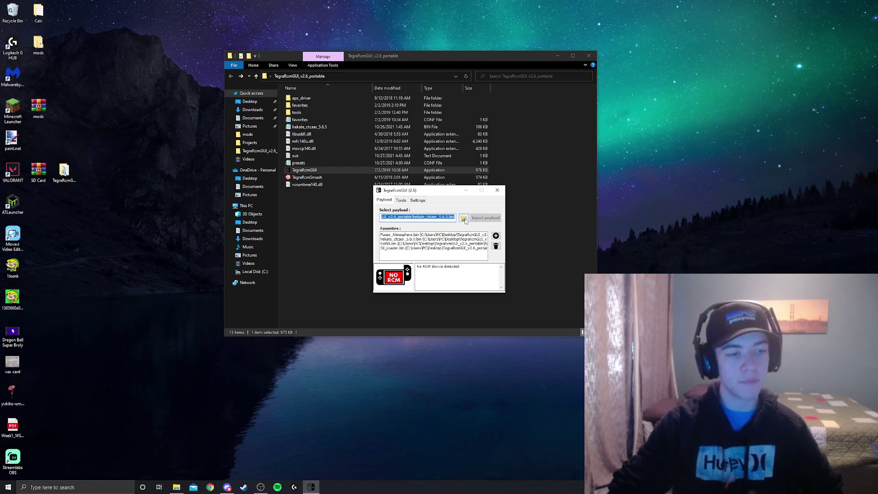
left_click(464, 219)
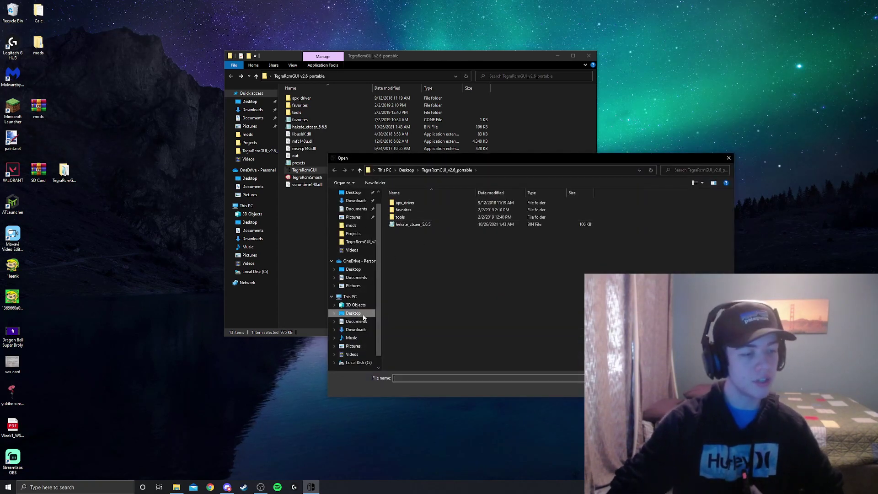
left_click(369, 315)
double_click(487, 217)
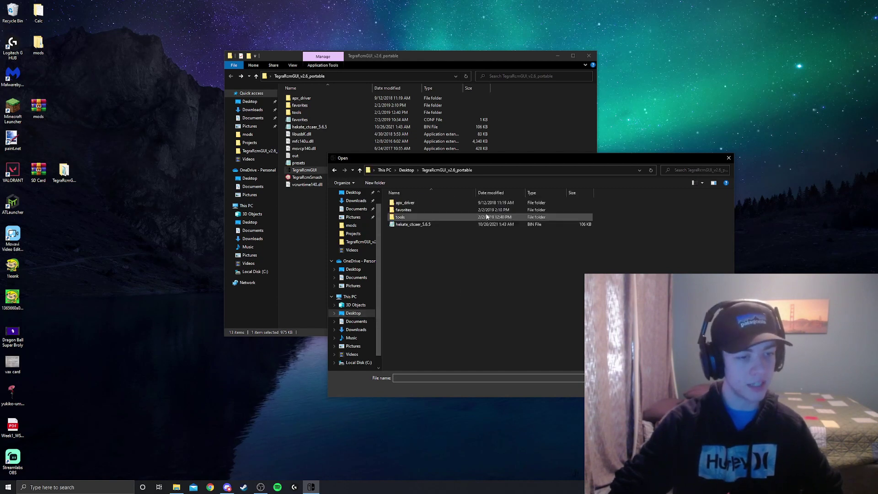
left_click(463, 225)
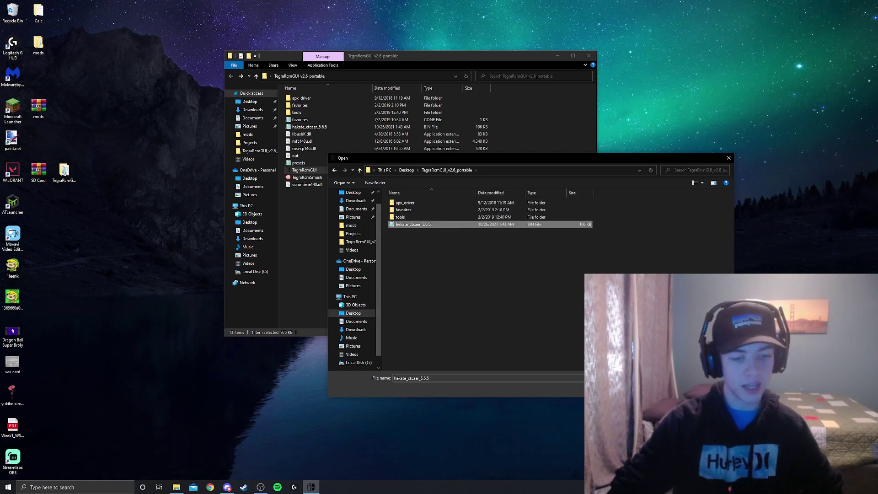
left_click(666, 391)
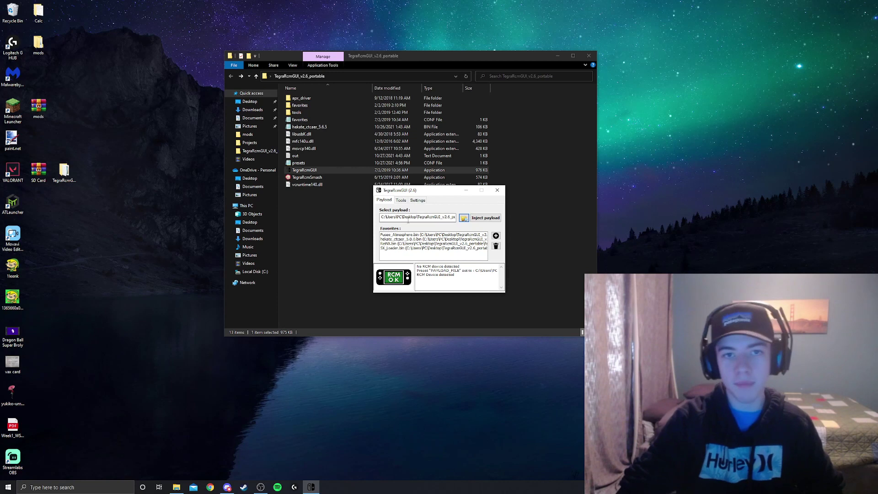
left_click(494, 222)
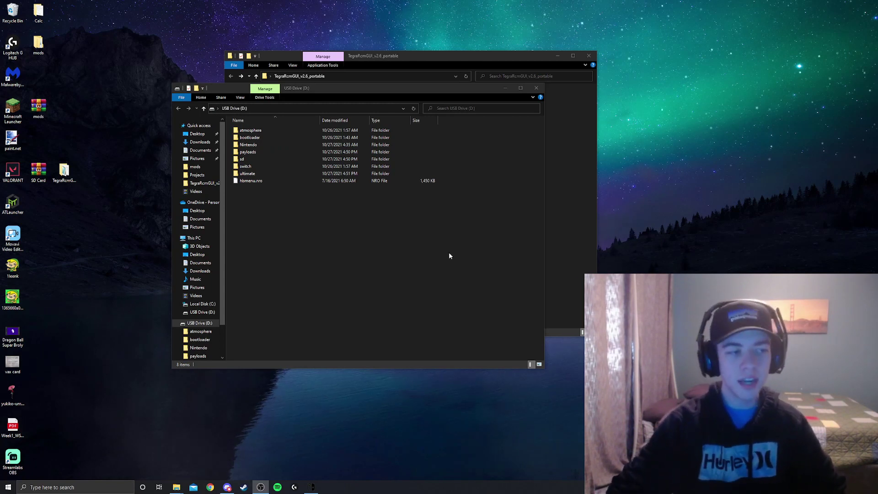
- Copy the entire text of the hekate_ipl file in sd/bootloader on USB Drive (D:) and close the file
double_click(270, 160)
left_click(270, 160)
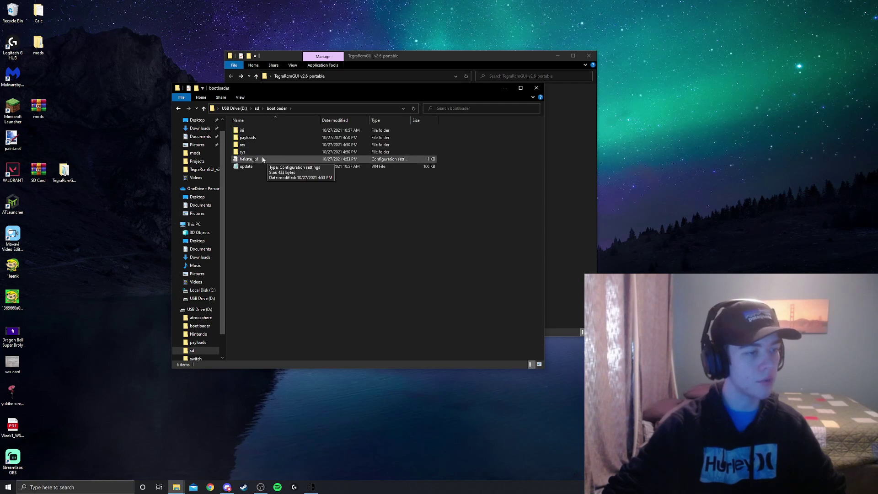
double_click(263, 158)
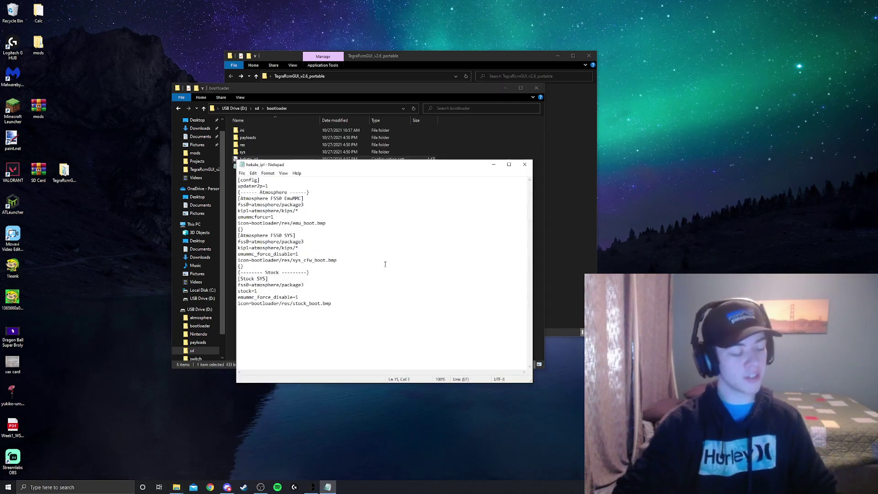
key("ctrl+a")
key("ctrl+c")
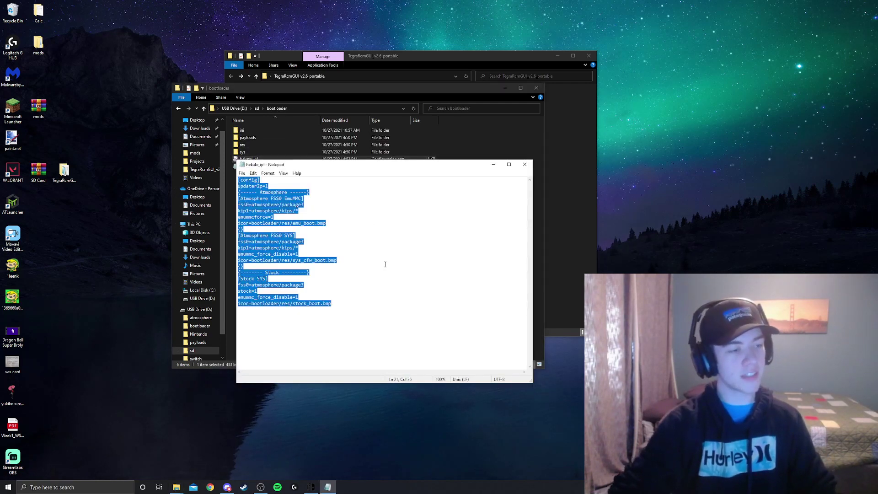
left_click(524, 165)
- Replace all text of hekate_ipl in the root bootloader folder of USB Drive (D:) with the copied configuration, save and close it
left_click(179, 108)
left_click(179, 108)
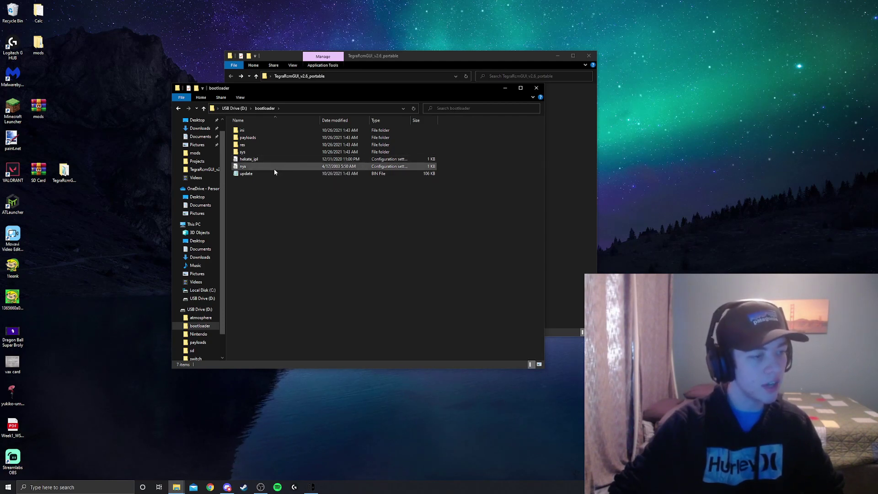
double_click(276, 161)
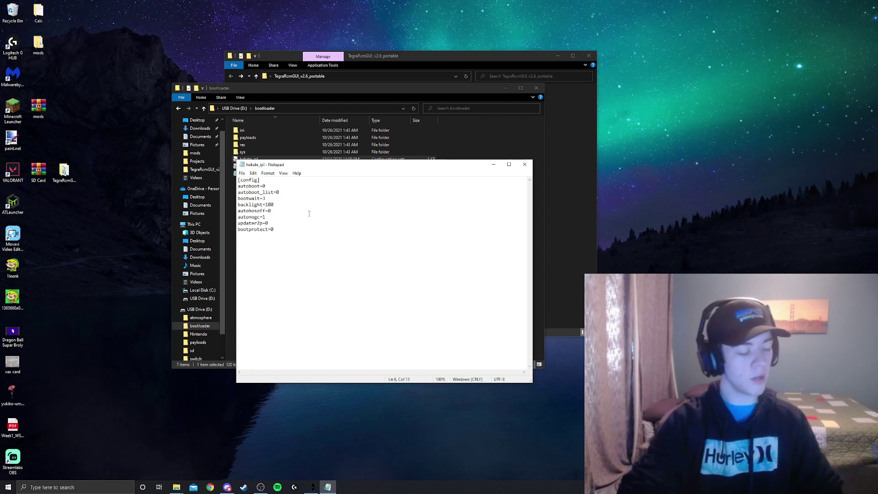
key("ctrl+a")
key("ctrl+v")
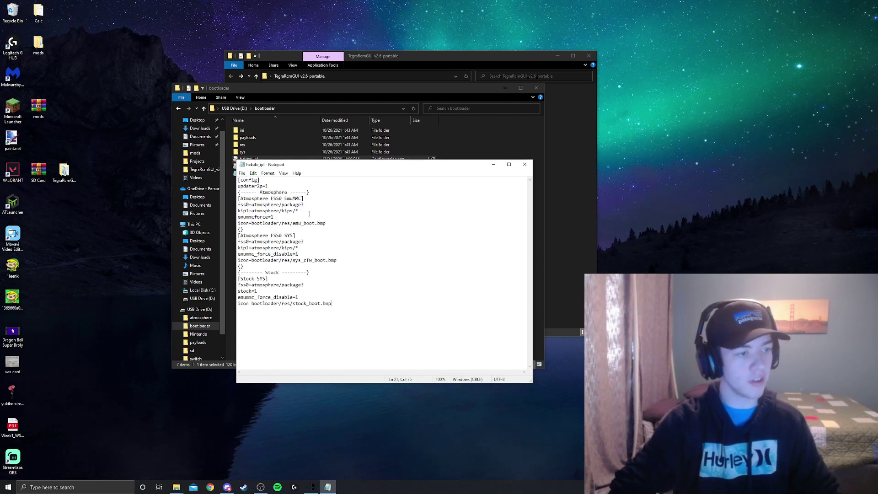
left_click(525, 164)
left_click(179, 108)
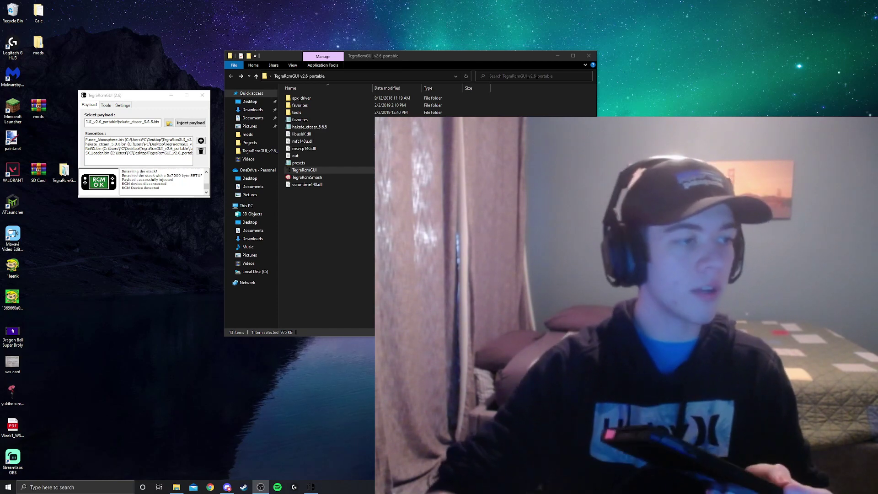
- Inject the hekate_ctcaer_5.6.5 payload into the connected RCM device again from TegraRcmGUI
left_click(197, 124)
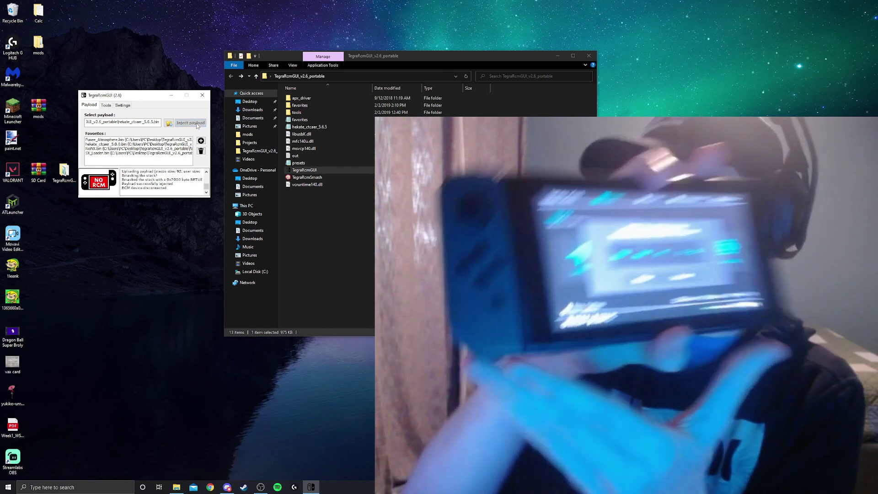
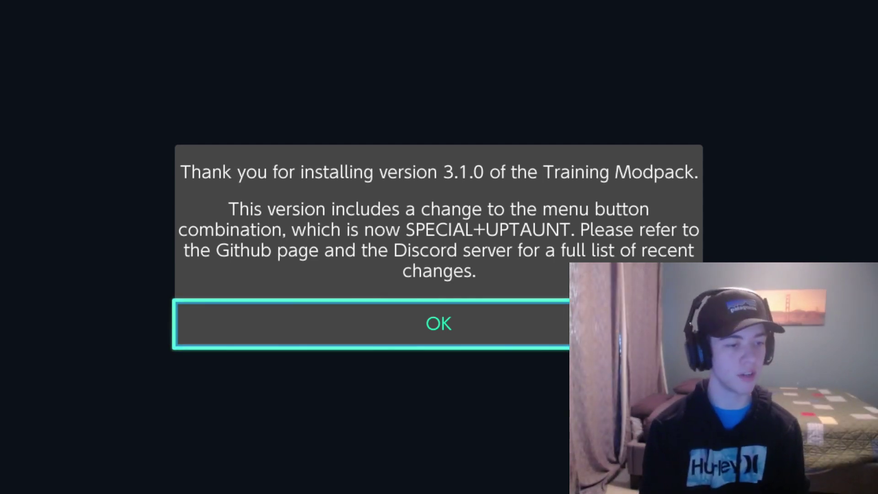
- Acknowledge the Training Modpack and ARCropolis installation notices on the Switch
key("Return")
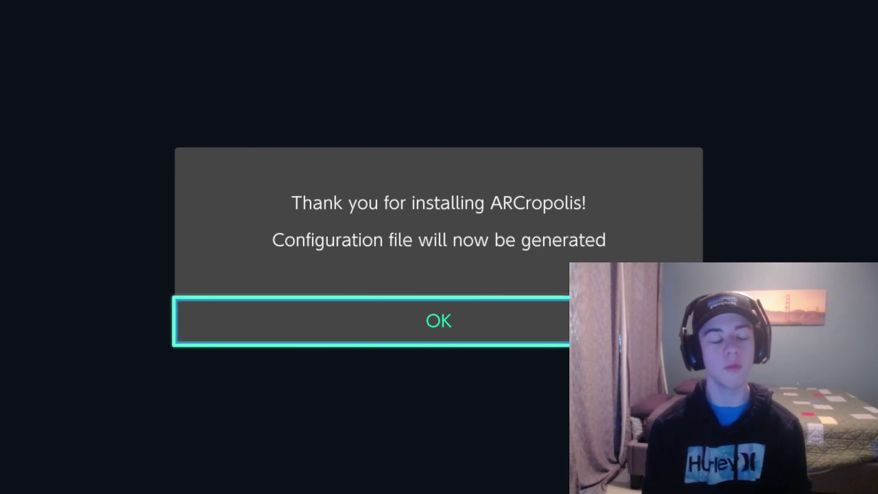
key("Return")
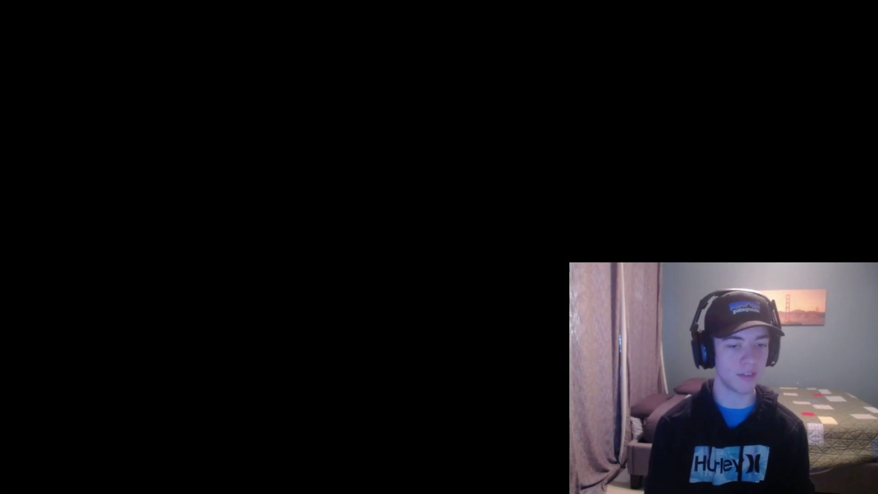